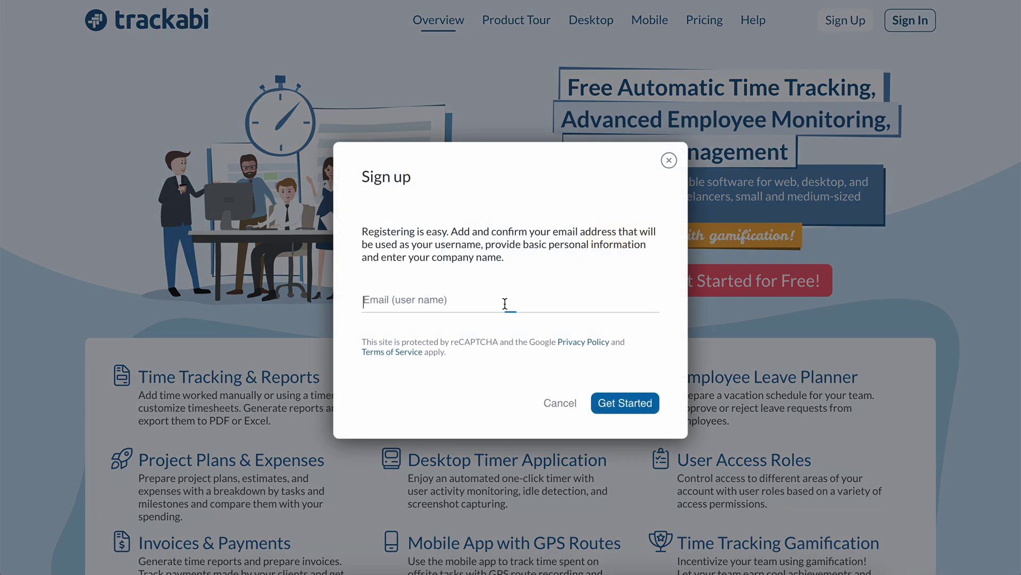
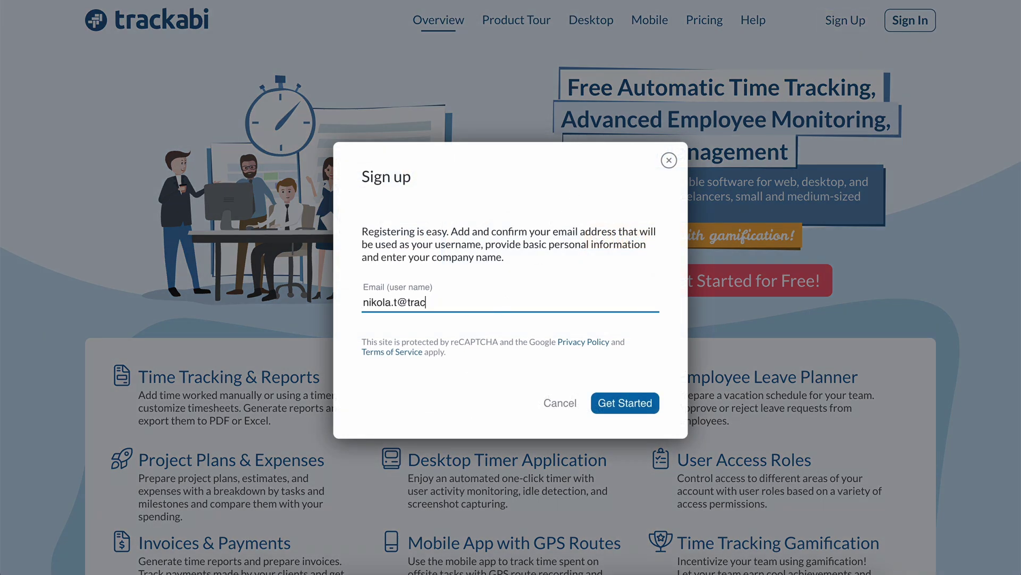
Step: Sign up with the user's email address and confirm it from the confirmation email
click(628, 403)
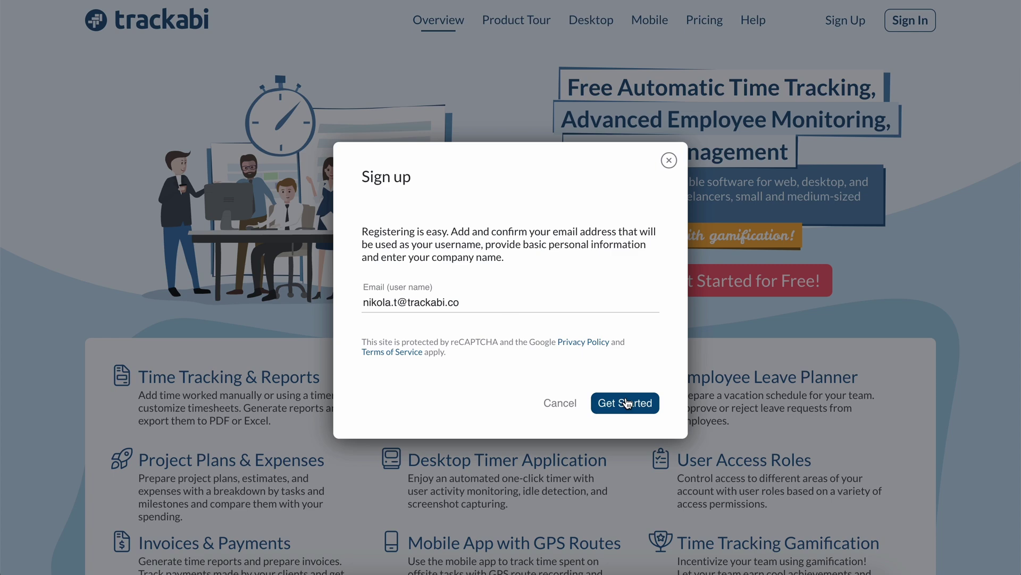
click(641, 373)
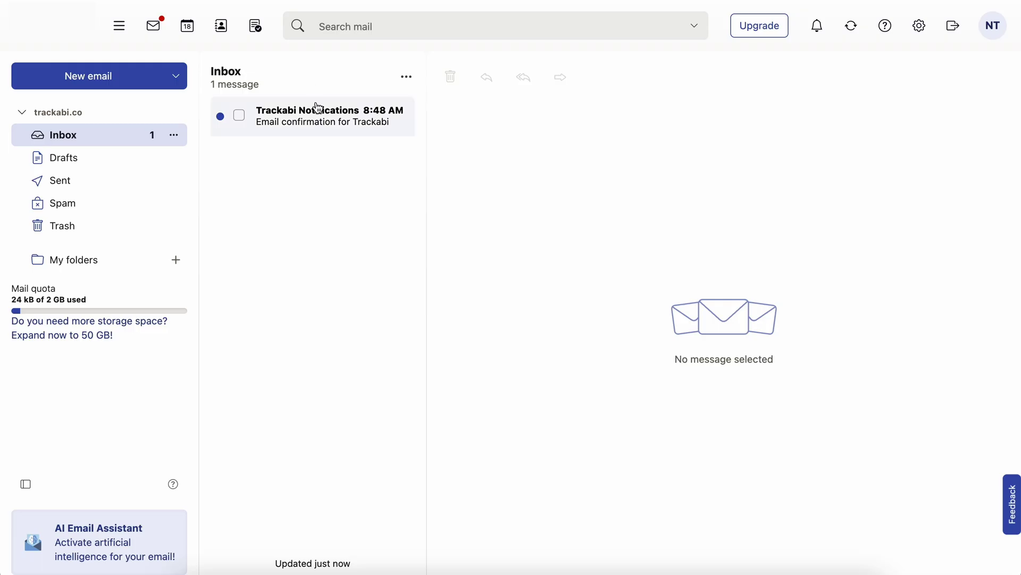
click(319, 112)
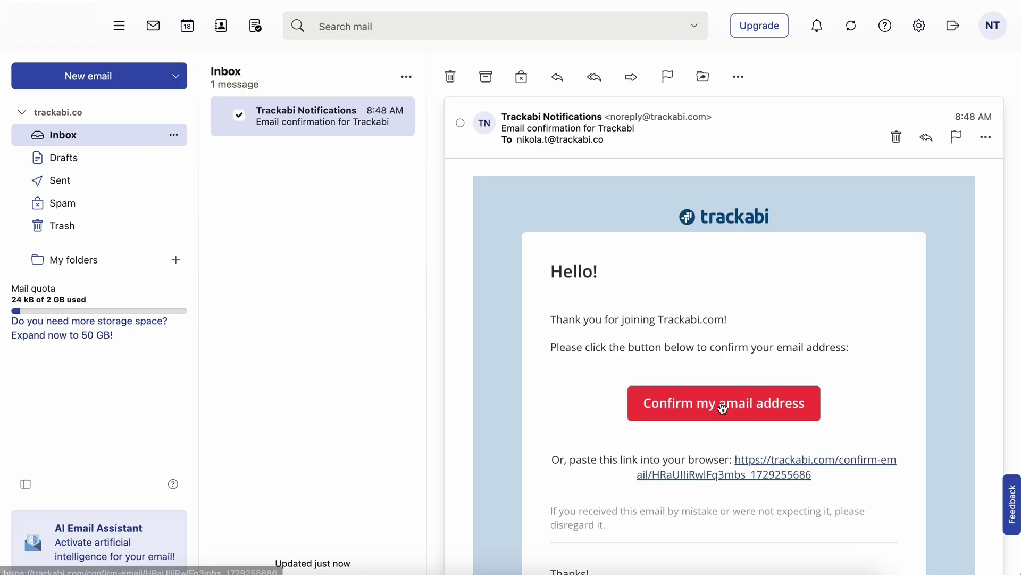
click(723, 408)
click(382, 216)
Step: Register the basic profile with the user's first name, last name and a password
text(Ni)
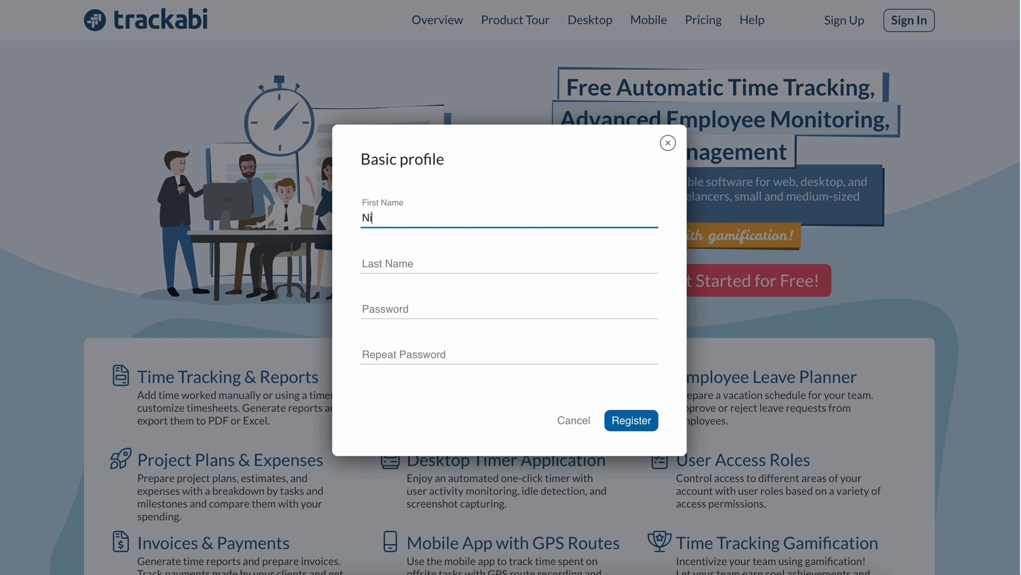
text(kola)
key(Tab)
text(Tesla)
key(Tab)
text(**********)
key(Tab)
text(**)
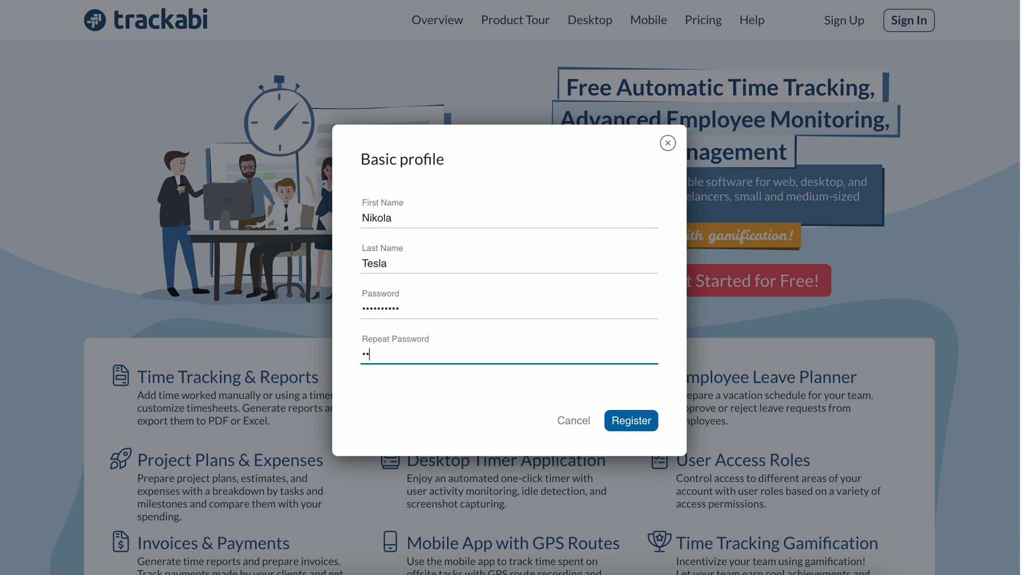
text(********)
click(653, 425)
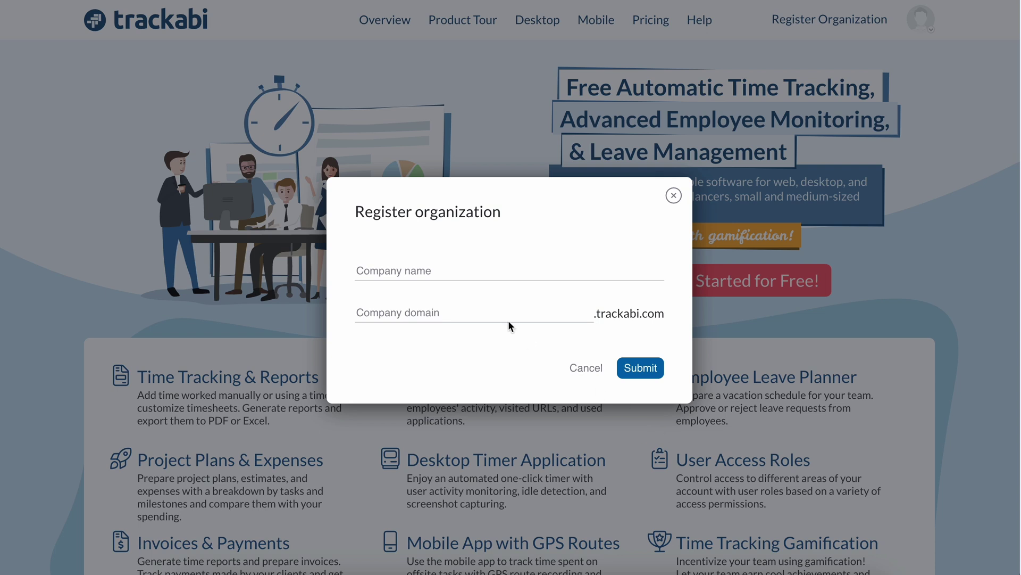
Step: Register the organization as Tesla Electric
click(472, 272)
text(Tesla)
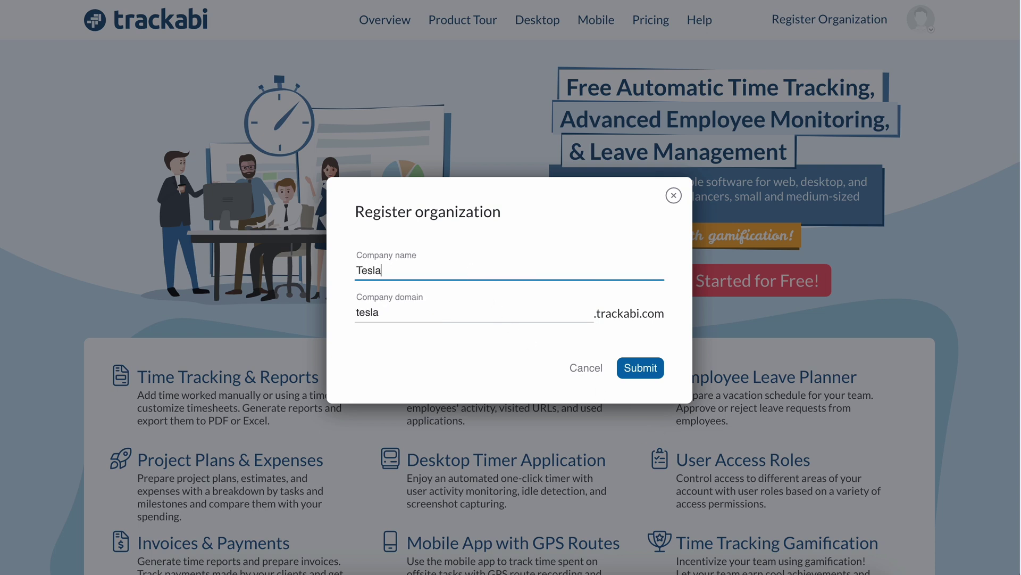
text( Electric)
click(635, 371)
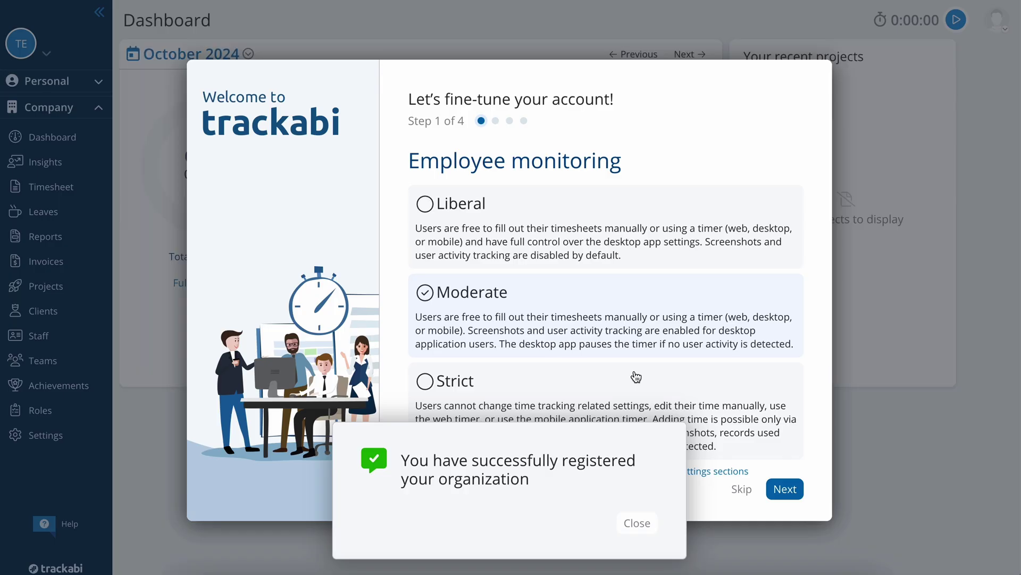
Step: Choose the employee monitoring level in the welcome wizard and advance to Time tracking
click(645, 523)
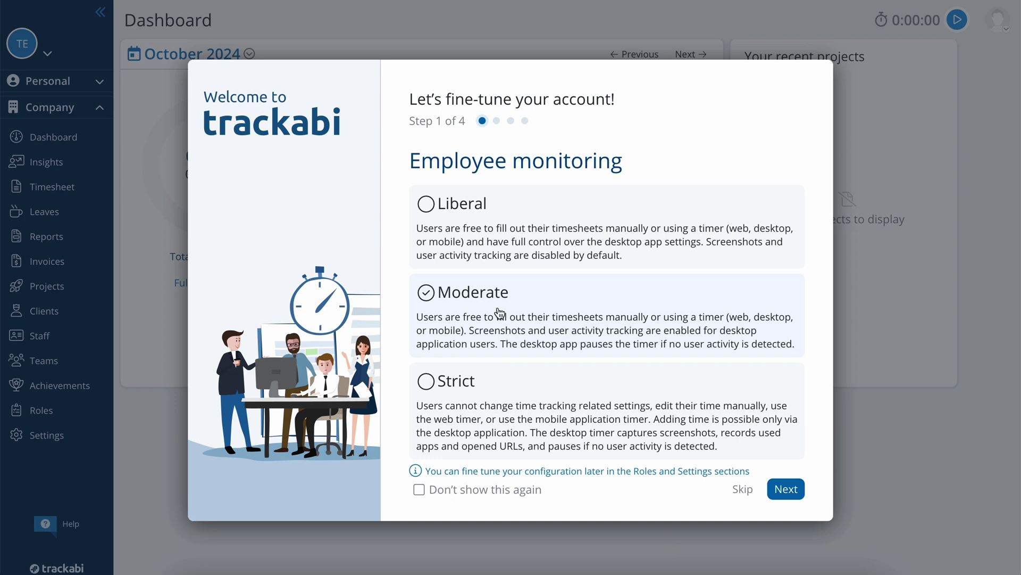
click(426, 203)
click(786, 489)
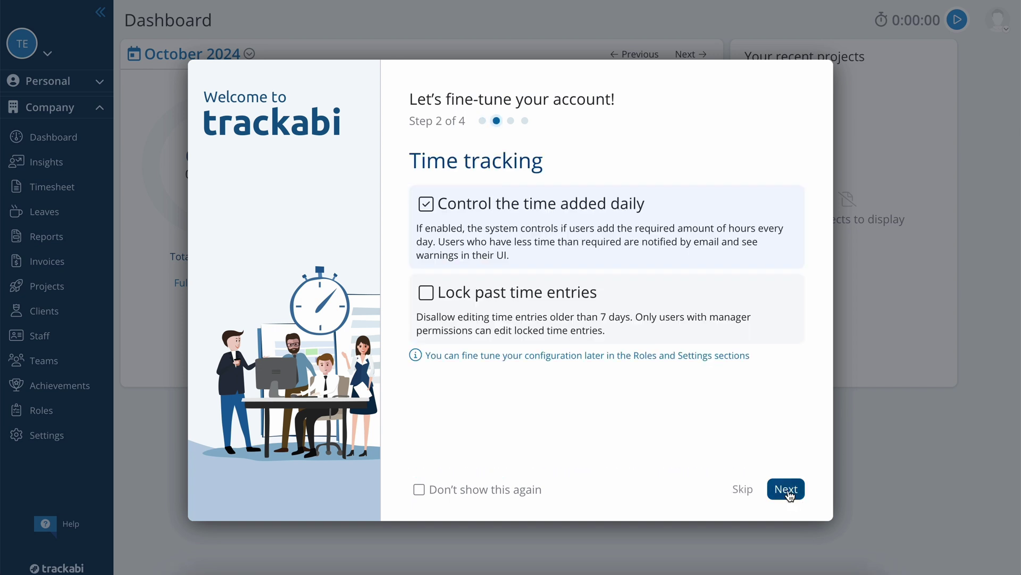
Step: Keep daily time control on, enable locking of past time entries, and continue
click(574, 203)
click(574, 203)
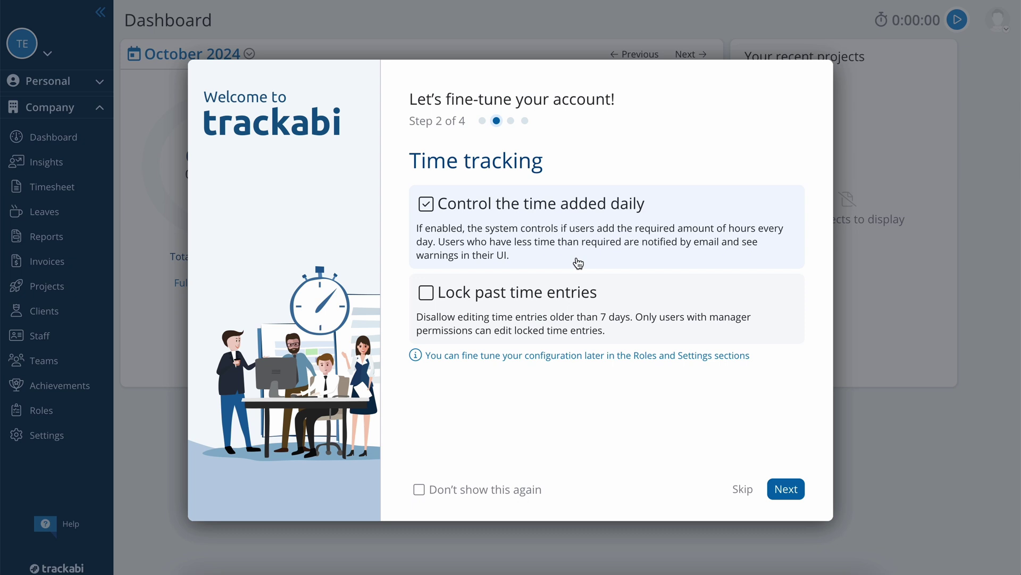
click(578, 299)
click(797, 494)
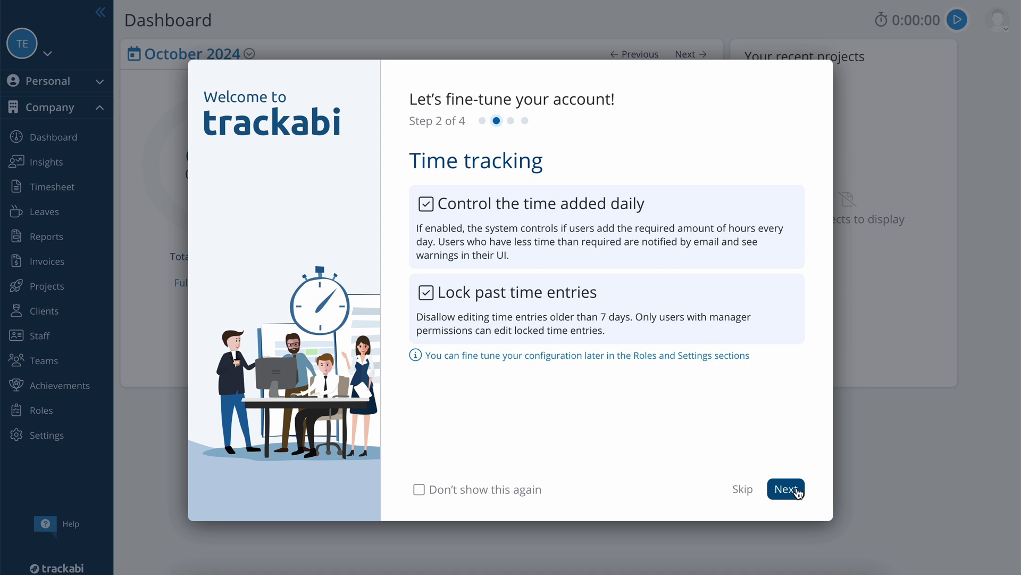
click(458, 236)
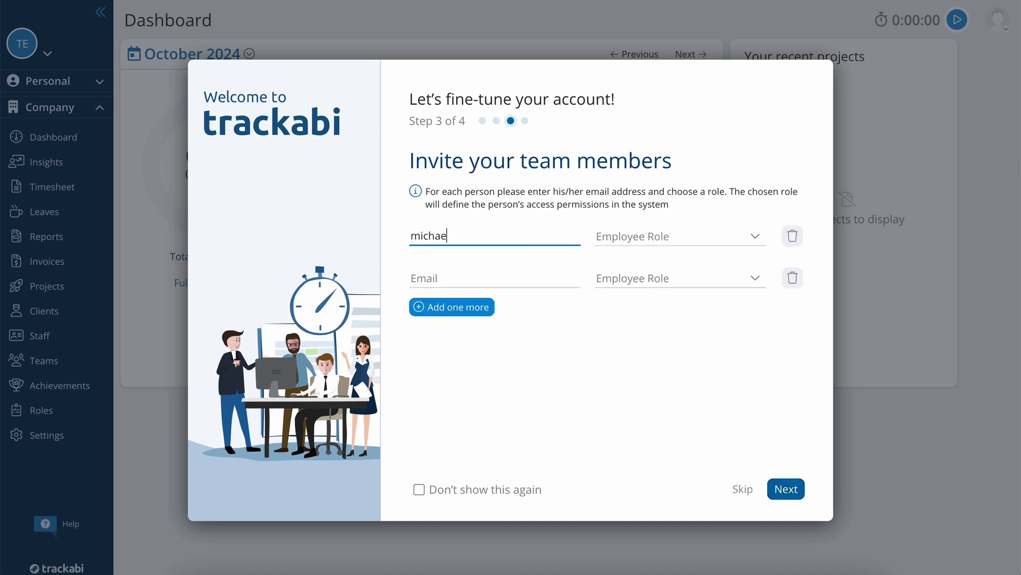
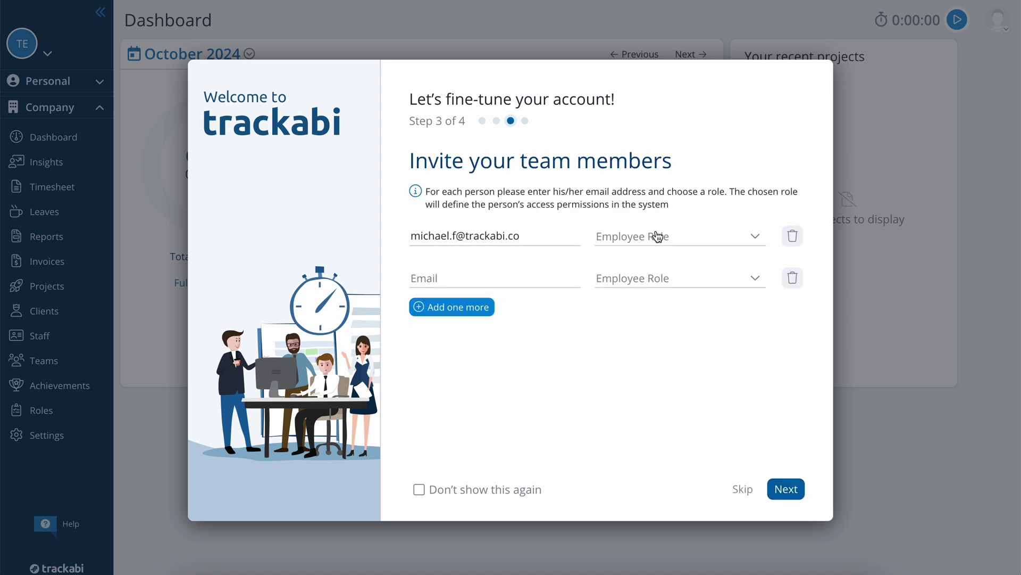
Step: Invite two team members by email, each with the Manager role
click(656, 236)
click(621, 260)
click(490, 280)
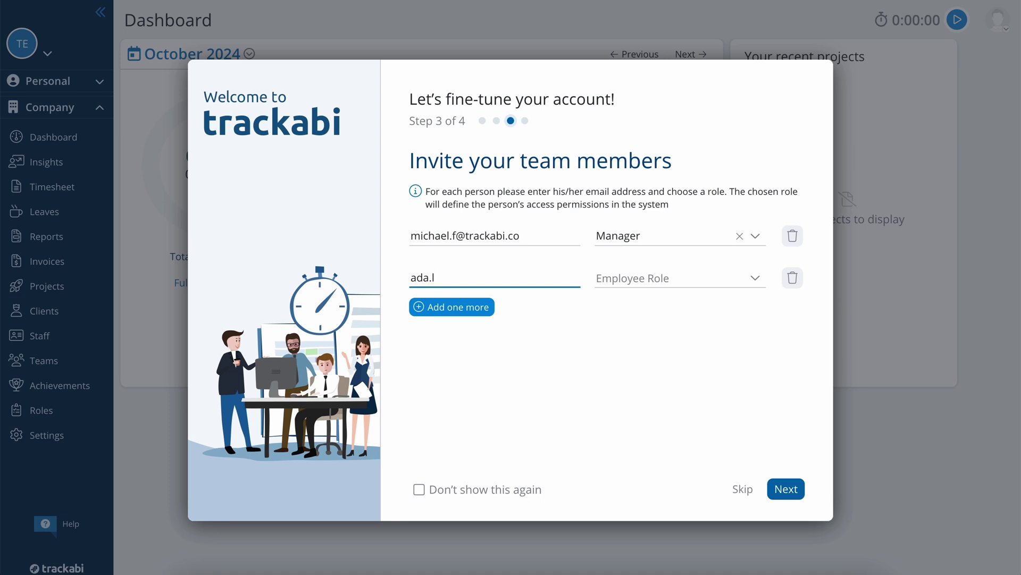
click(649, 278)
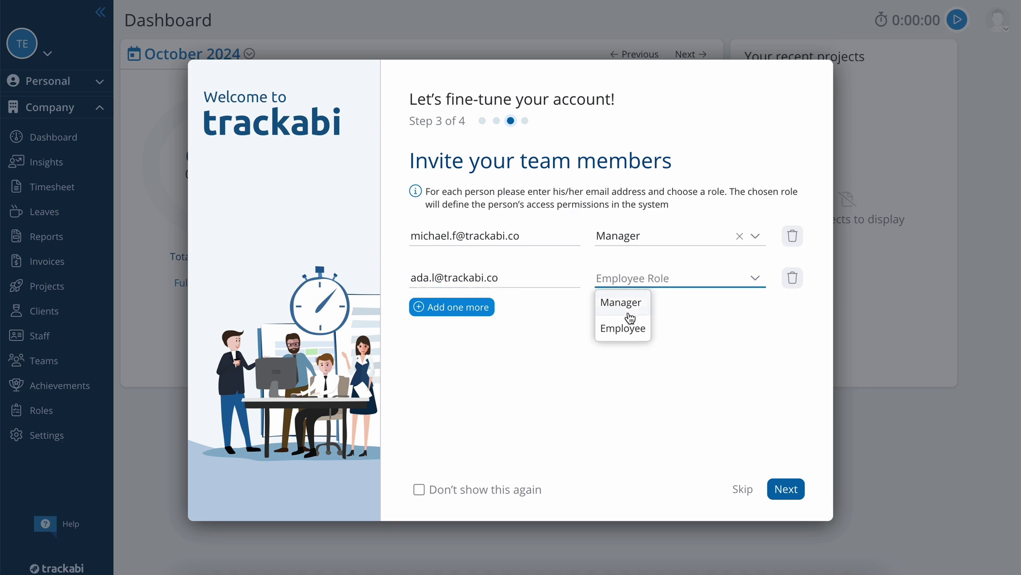
click(629, 313)
click(795, 493)
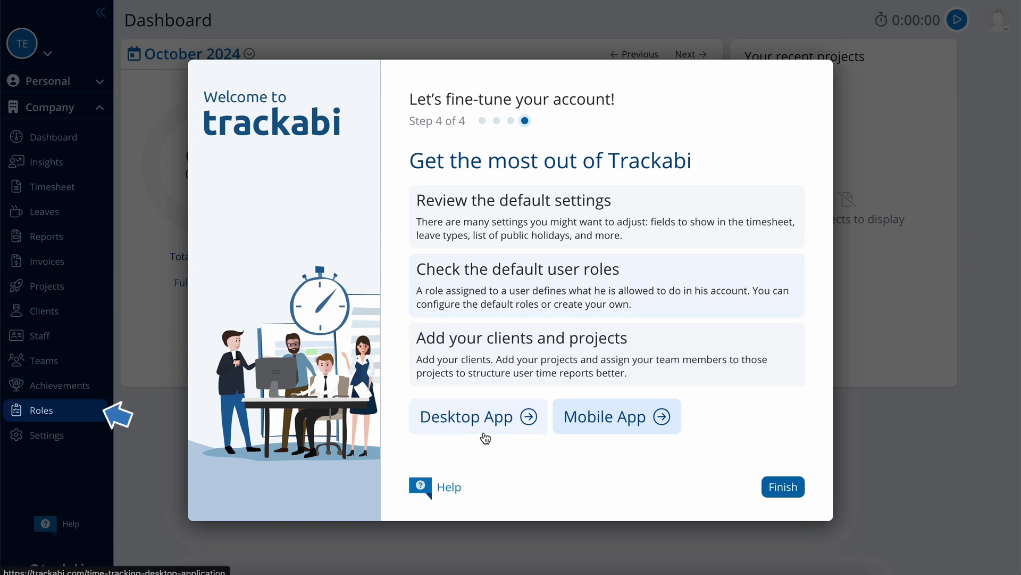
Step: Finish the setup wizard and review the Tesla Electric company profile in Settings
click(795, 487)
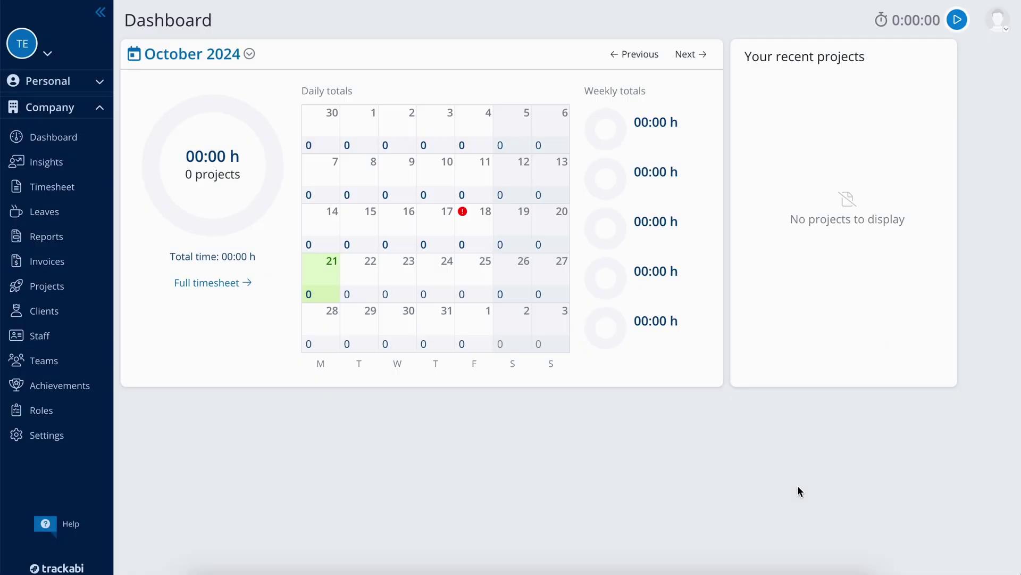
click(83, 435)
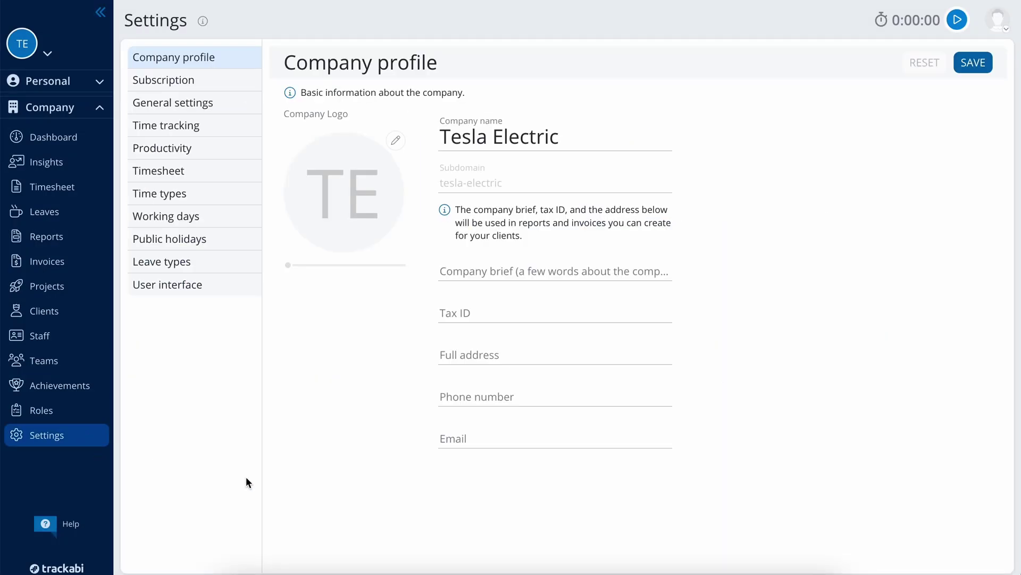
click(599, 133)
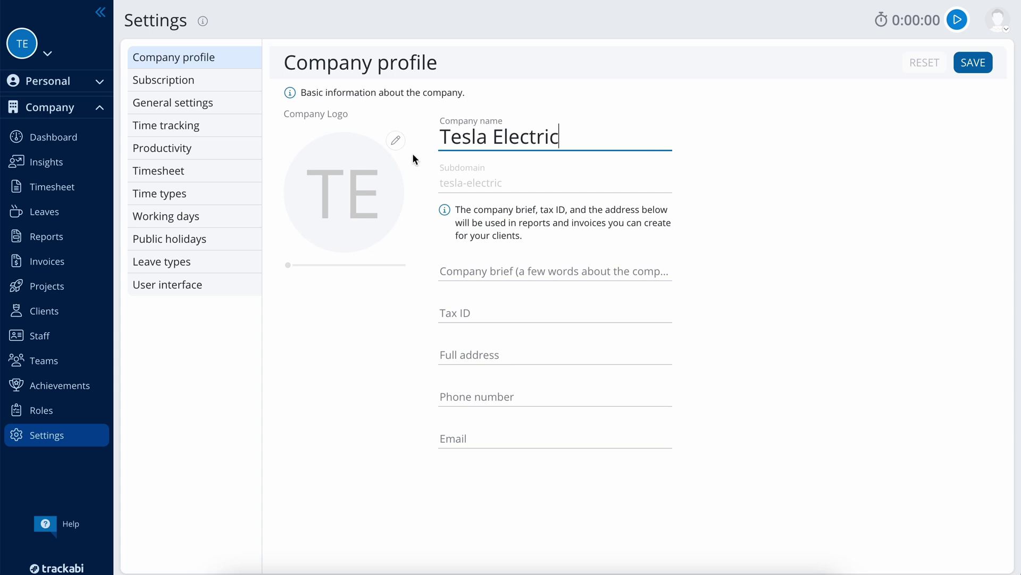
click(392, 179)
click(530, 355)
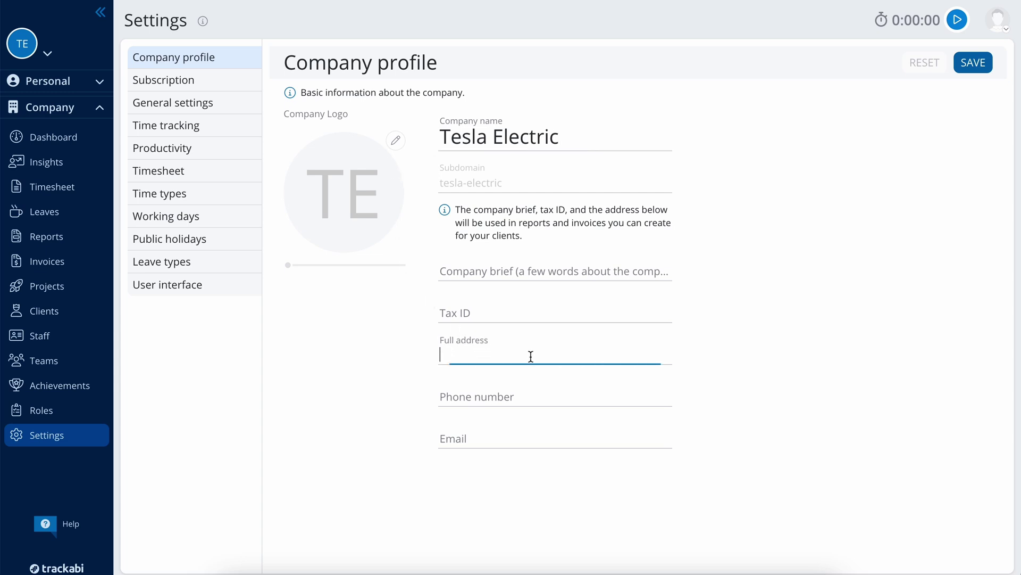
click(746, 366)
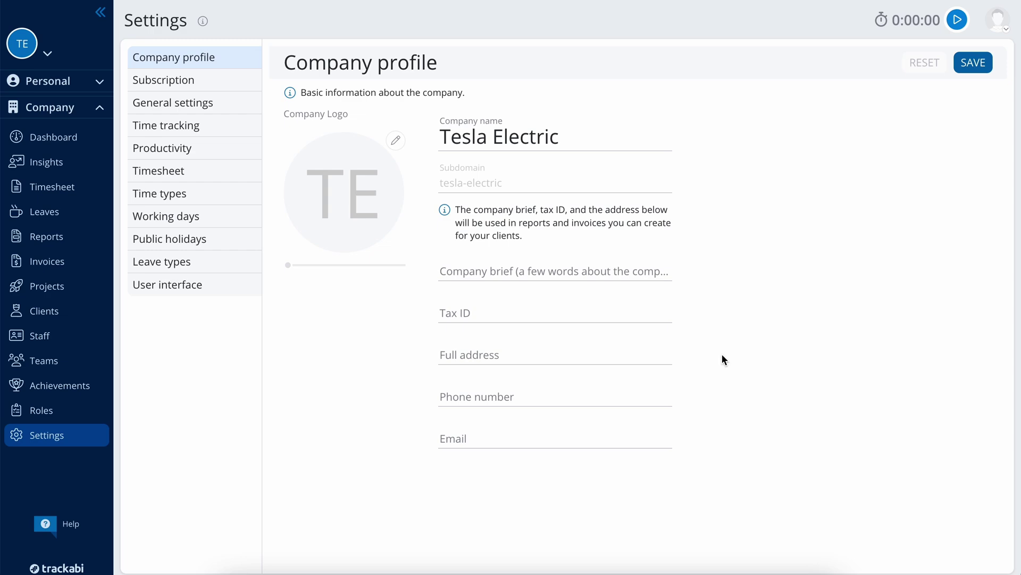
Step: Browse the Subscription, General settings and Time tracking pages, then go to Productivity
click(220, 81)
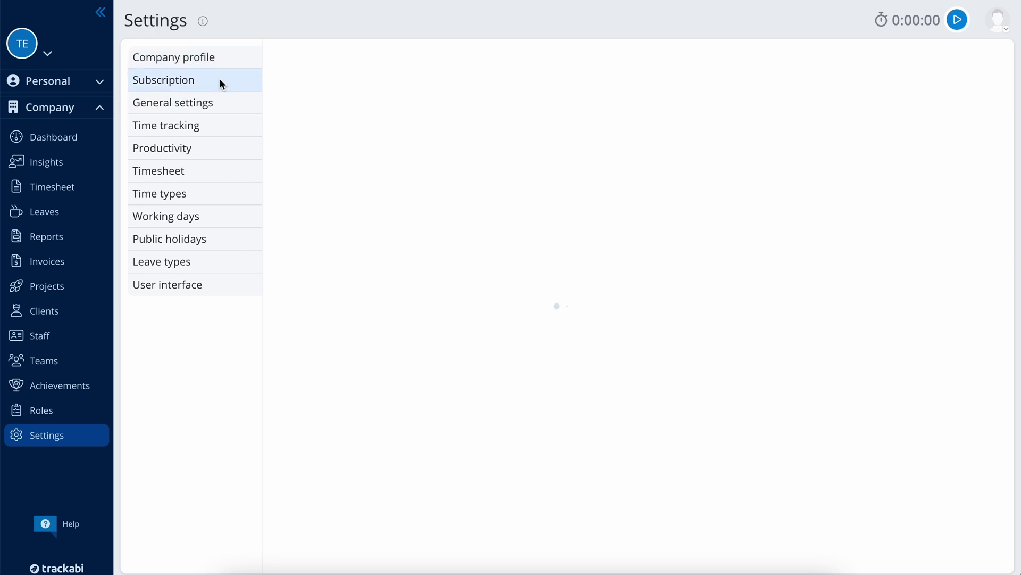
scroll(992, 181, down, 7)
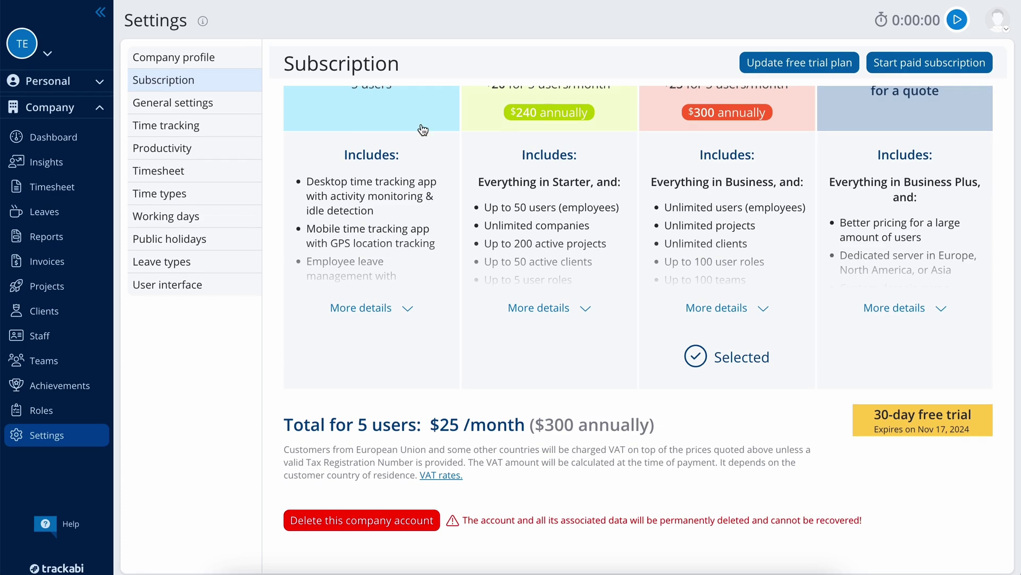
click(228, 108)
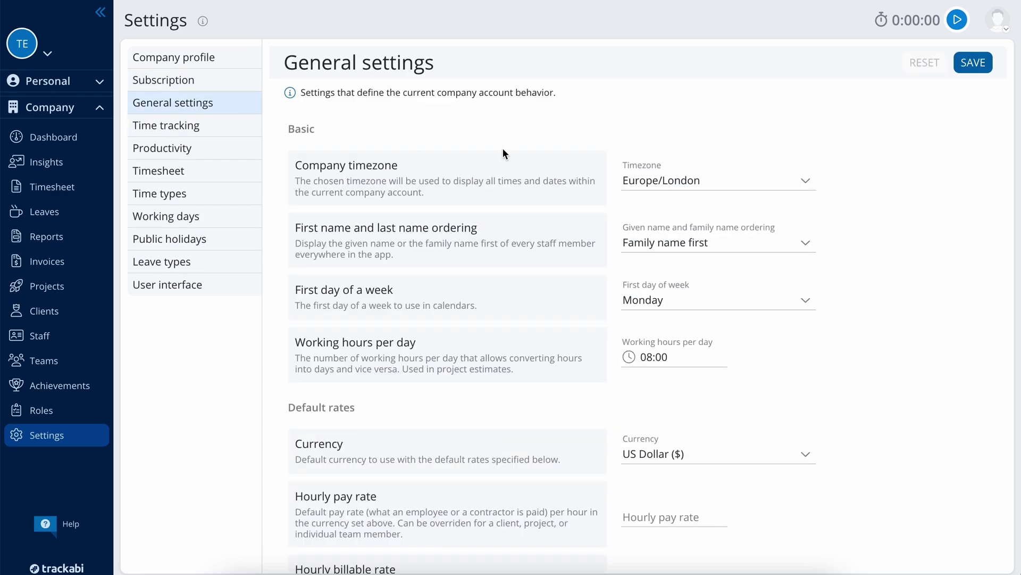
scroll(880, 187, down, 3)
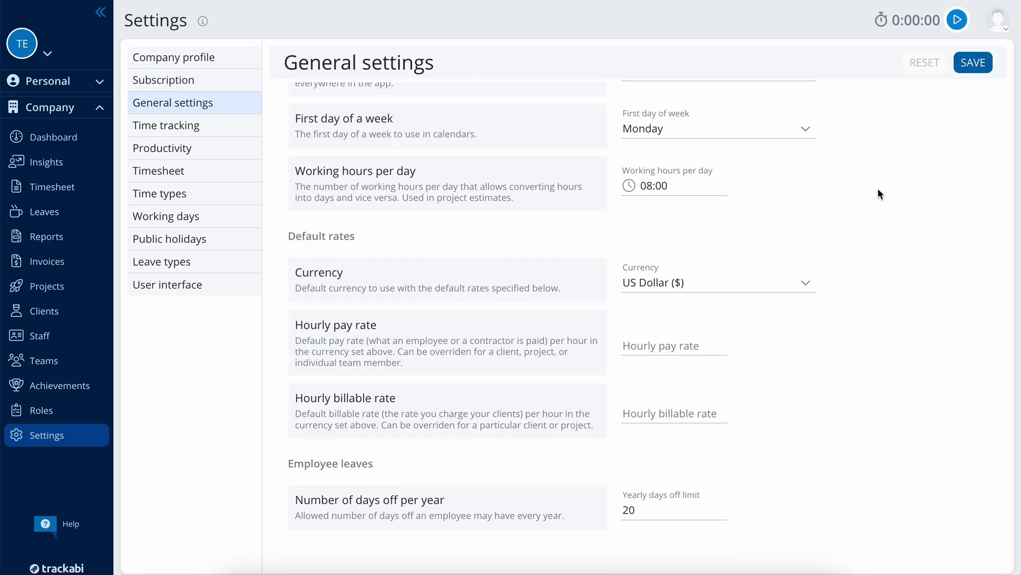
click(235, 129)
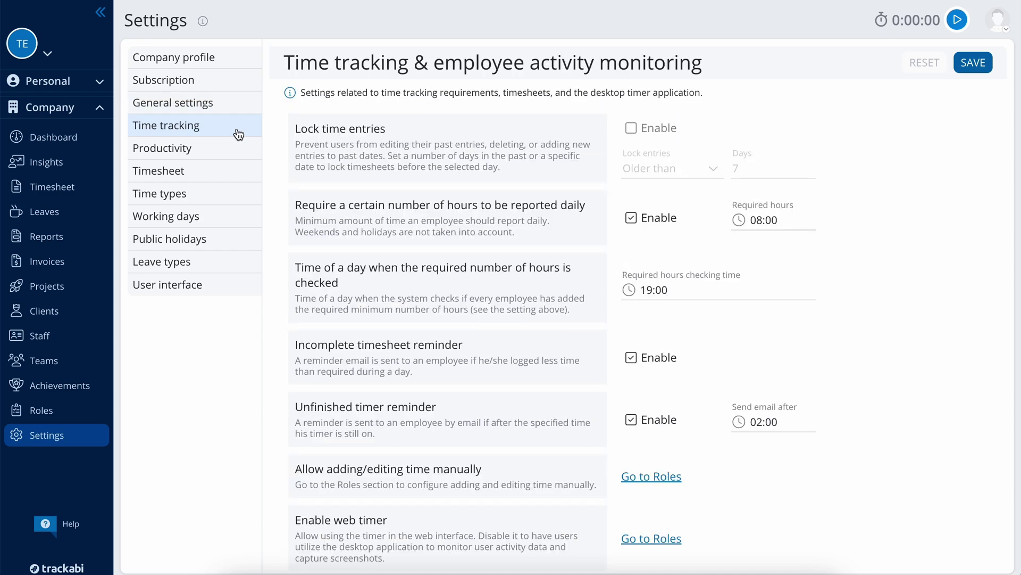
scroll(894, 228, down, 12)
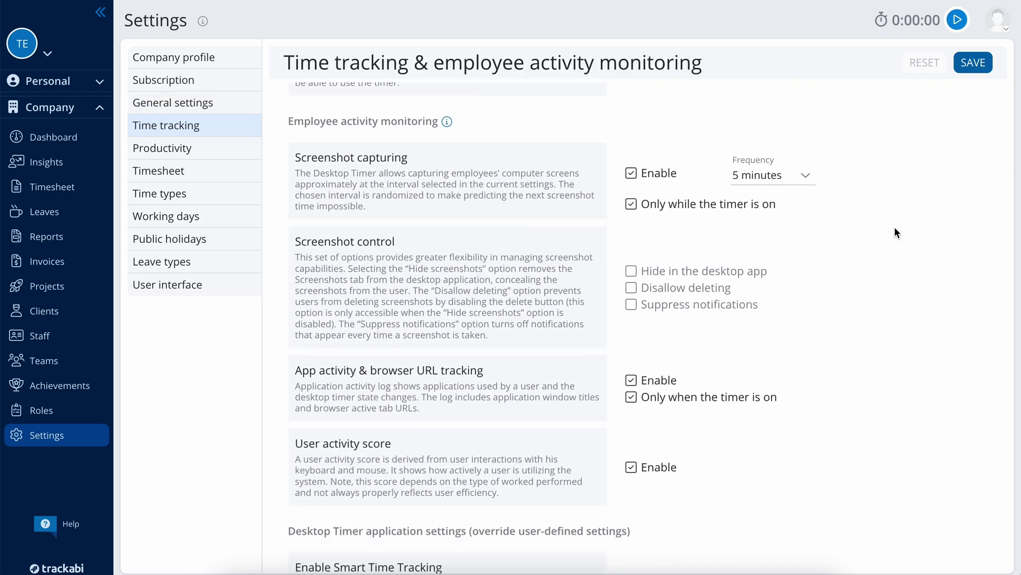
scroll(895, 229, down, 2)
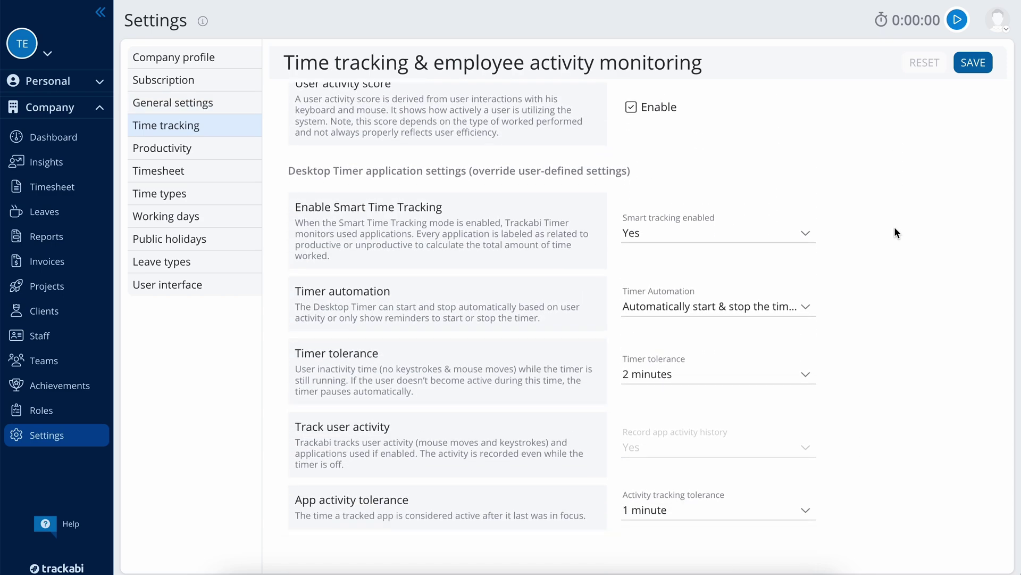
click(229, 159)
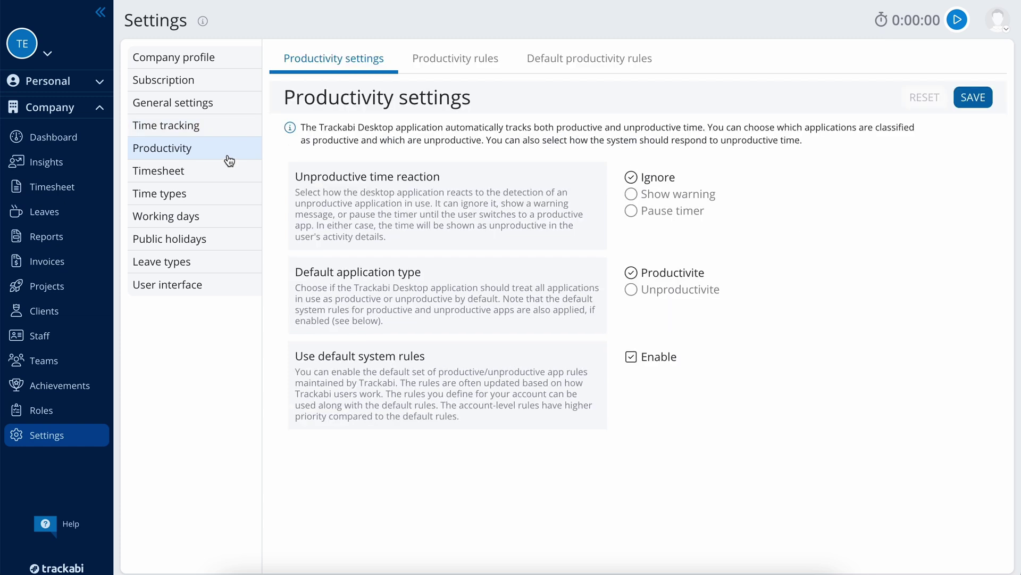
Step: Turn on warnings for unproductive apps and start a new Unproductive productivity rule
click(686, 193)
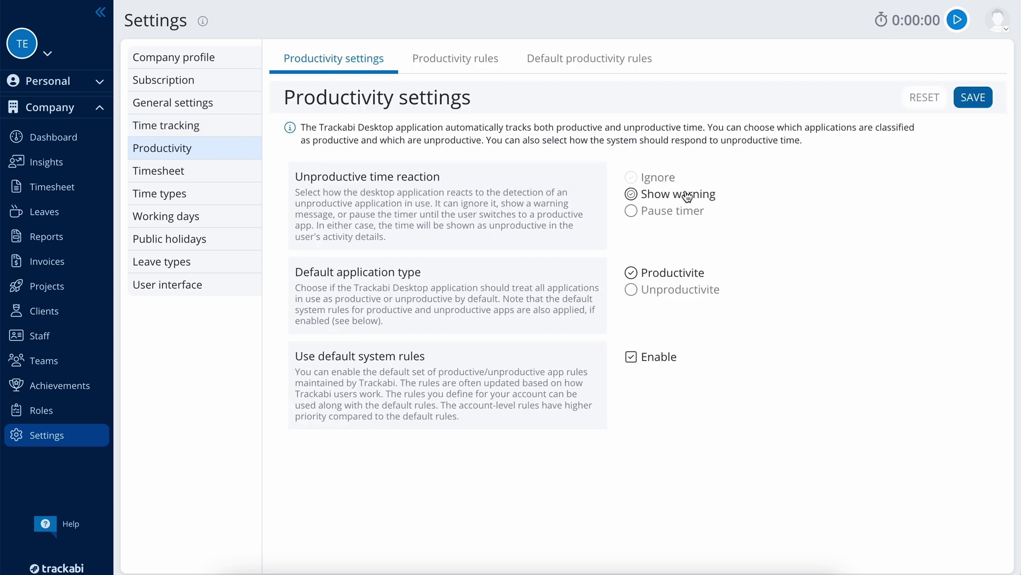
click(441, 69)
click(332, 221)
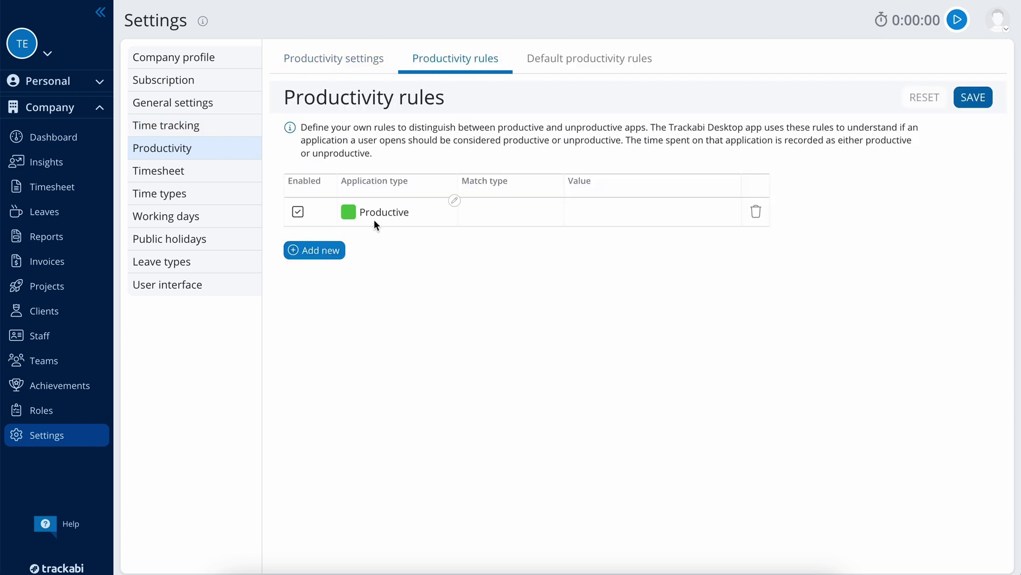
click(403, 218)
click(413, 263)
Step: Make the rule match apps containing 'facebook' and save it
click(513, 211)
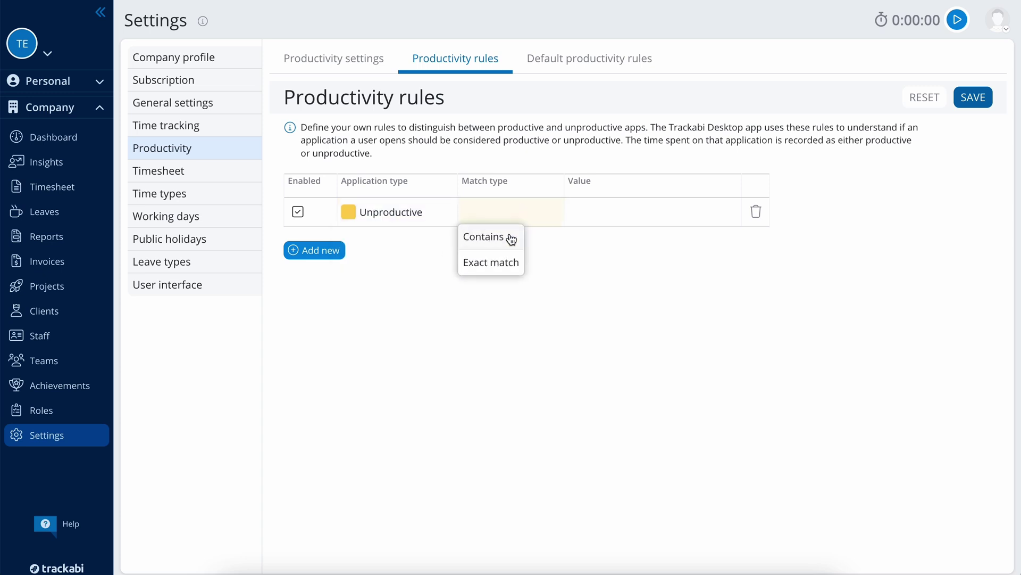
click(511, 238)
click(616, 213)
text(facebo)
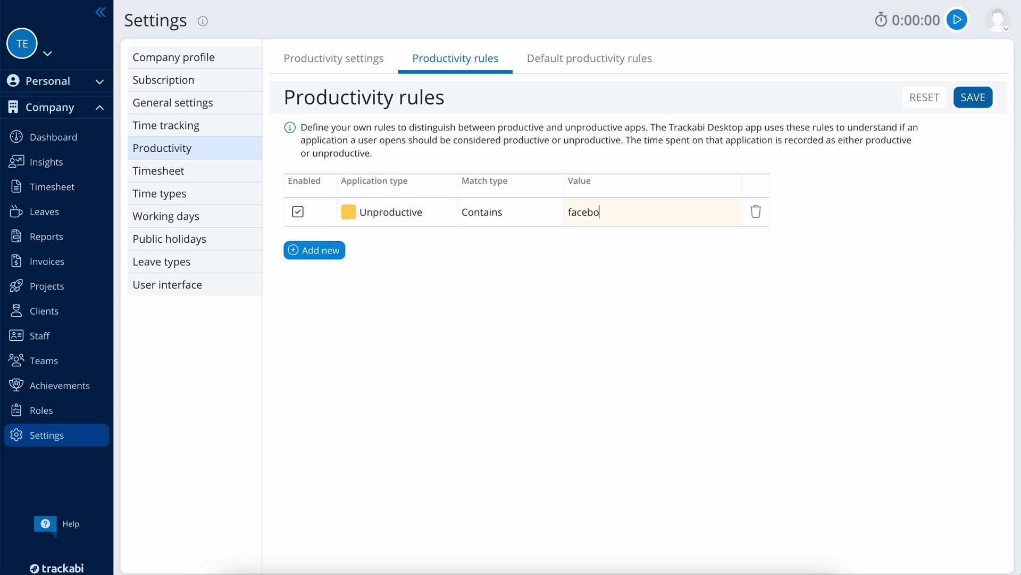
text(ok)
click(983, 101)
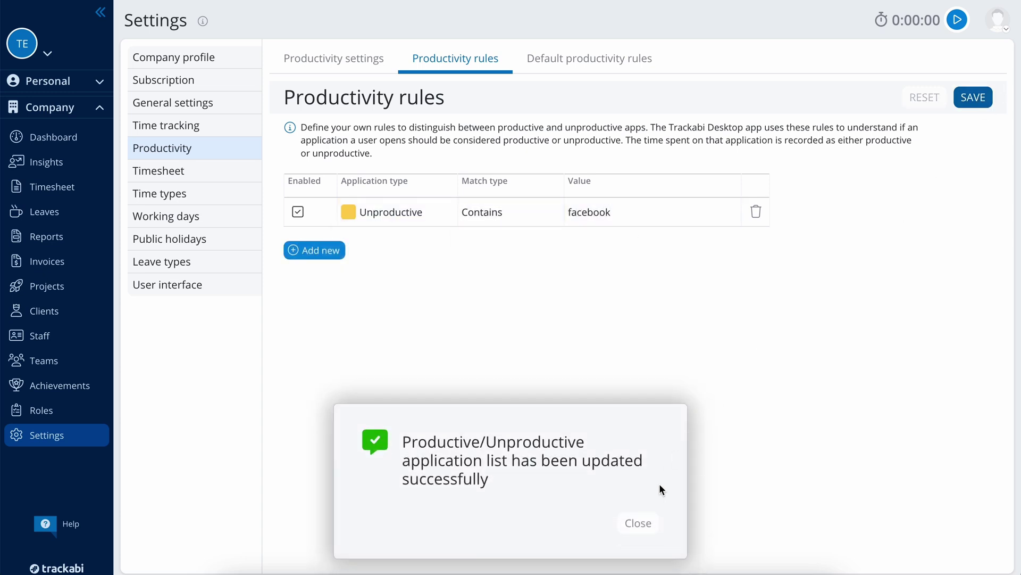
click(645, 523)
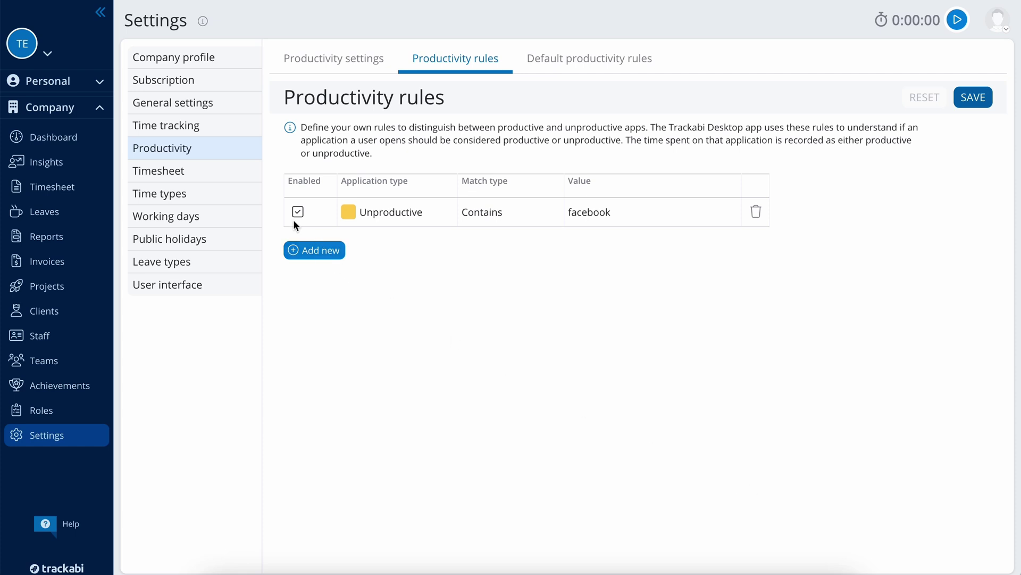
click(251, 182)
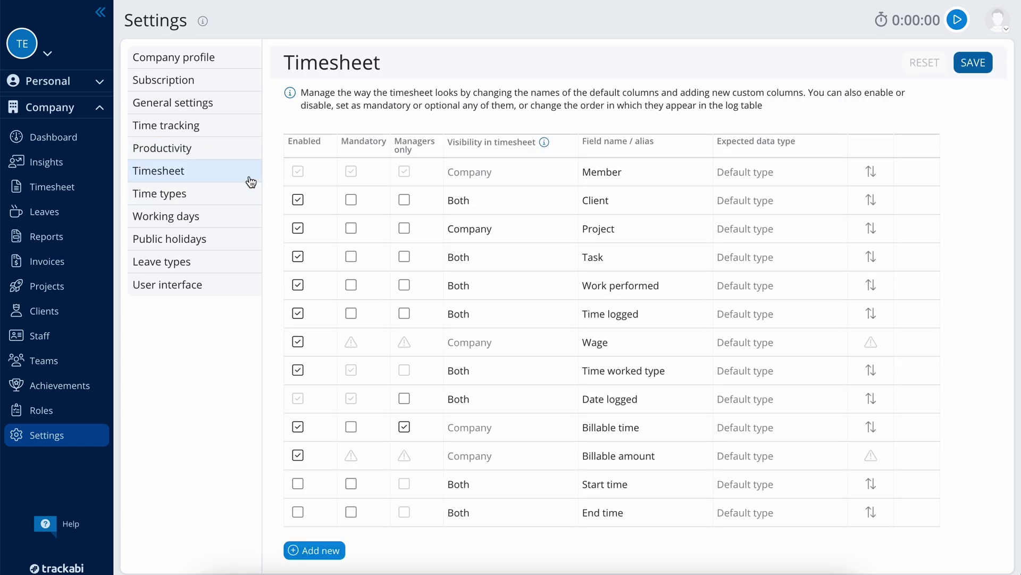
Step: Disable Client, make Project mandatory, and enable mandatory, managers-only Start and End time fields
click(298, 200)
click(351, 228)
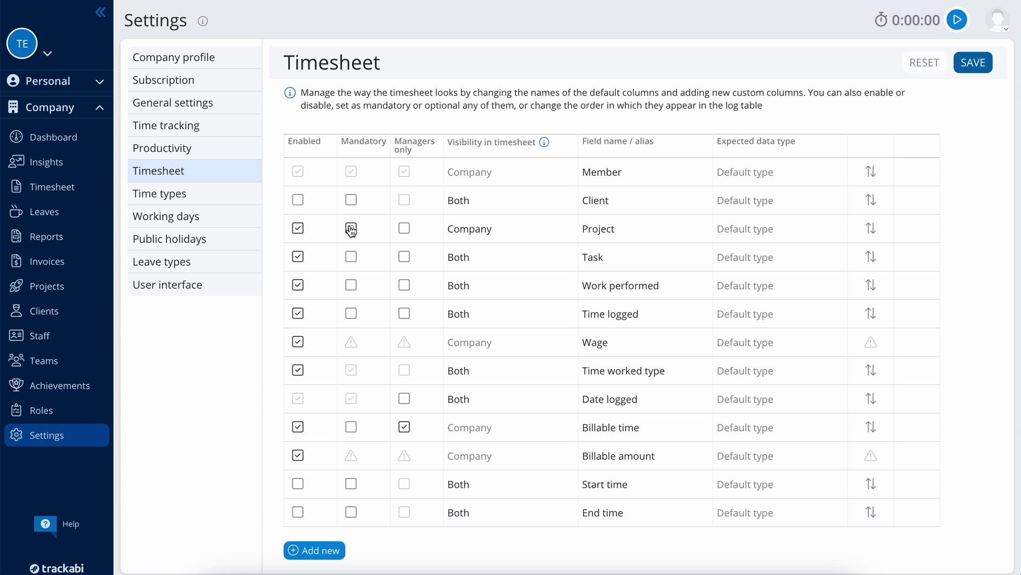
click(298, 483)
click(404, 483)
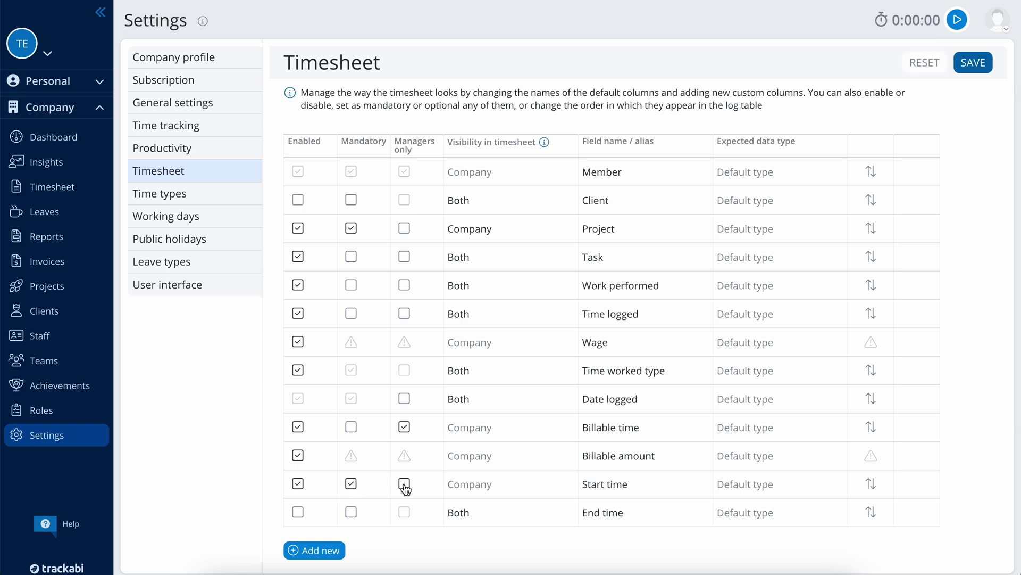
click(298, 512)
click(351, 512)
click(404, 512)
Step: Add a Notes text field and save the timesheet settings
click(330, 550)
text(N)
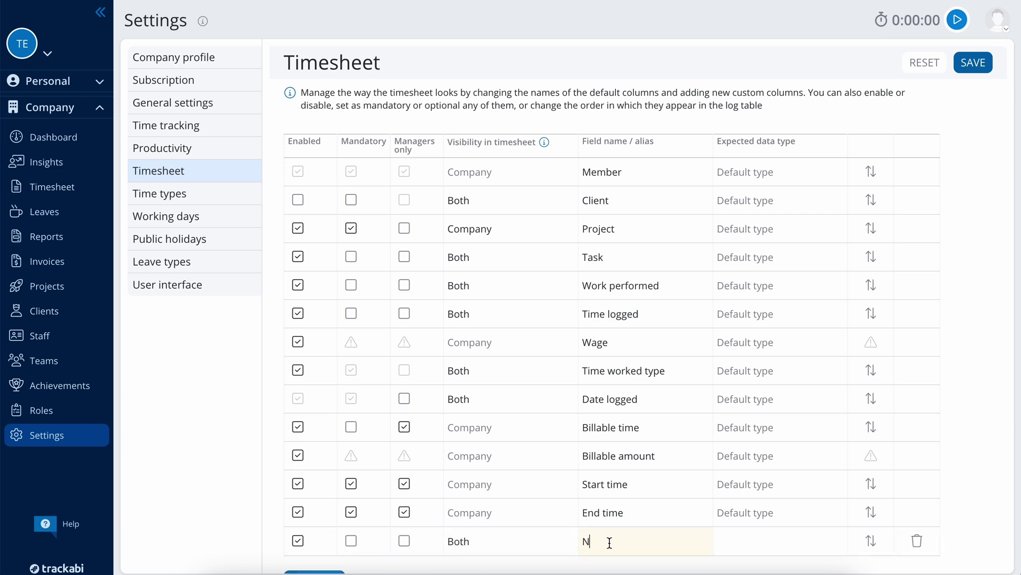
text(otes)
click(736, 541)
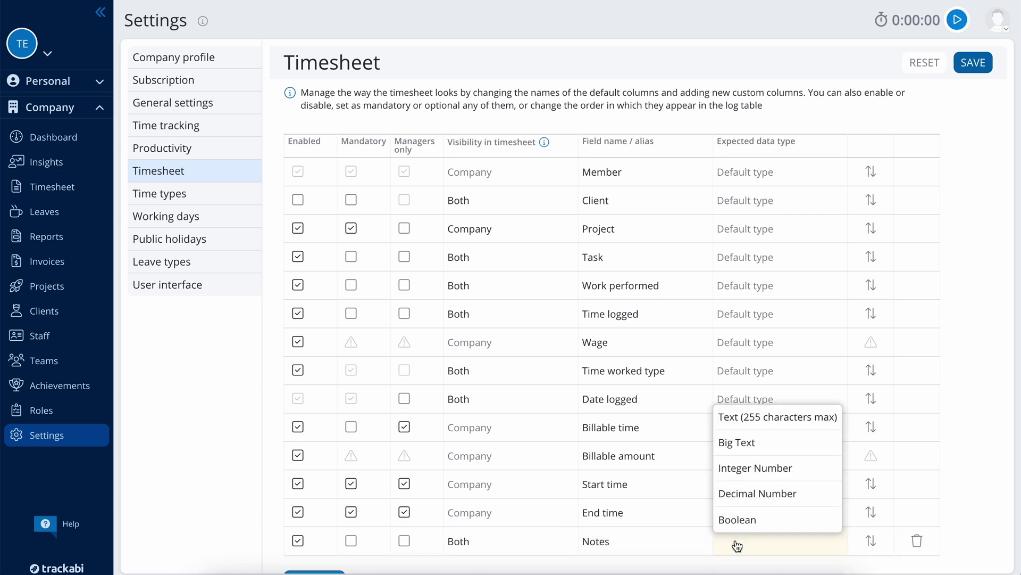
click(741, 418)
click(974, 62)
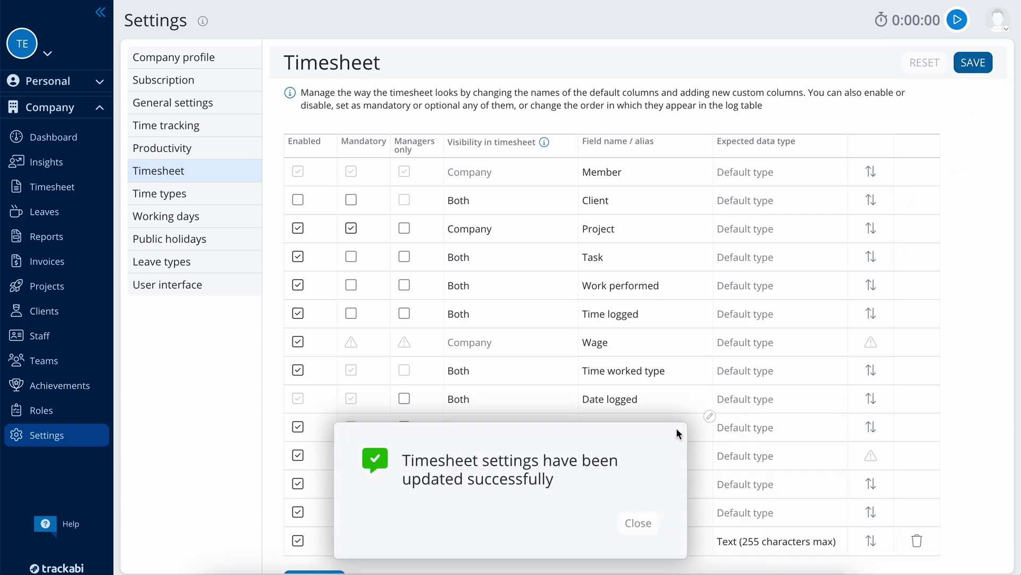
click(645, 525)
Step: Add a Weekend time type with short name W and an indigo tag
click(212, 193)
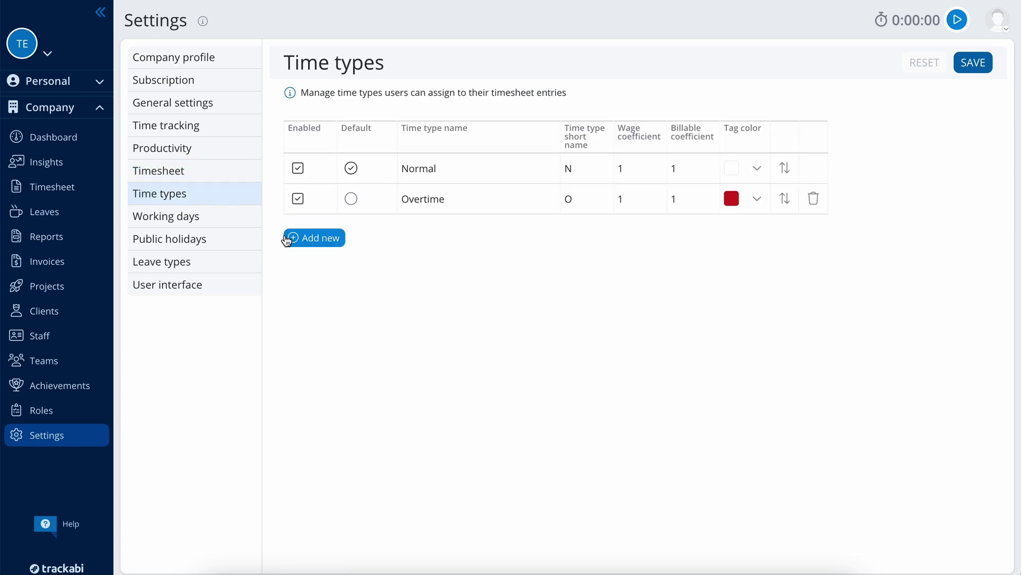
click(314, 238)
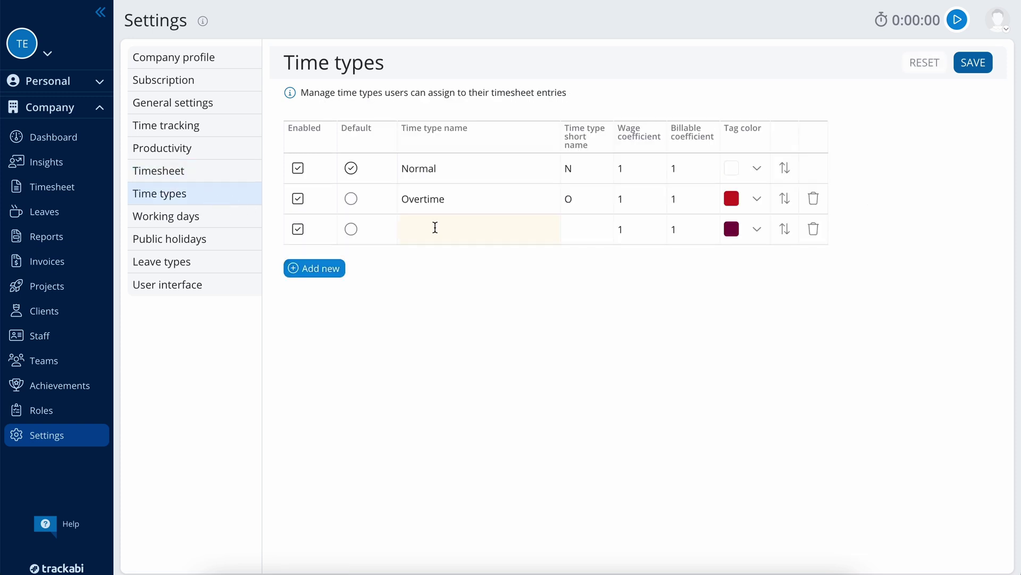
text(Weekend)
click(580, 227)
text(W)
click(739, 230)
click(842, 256)
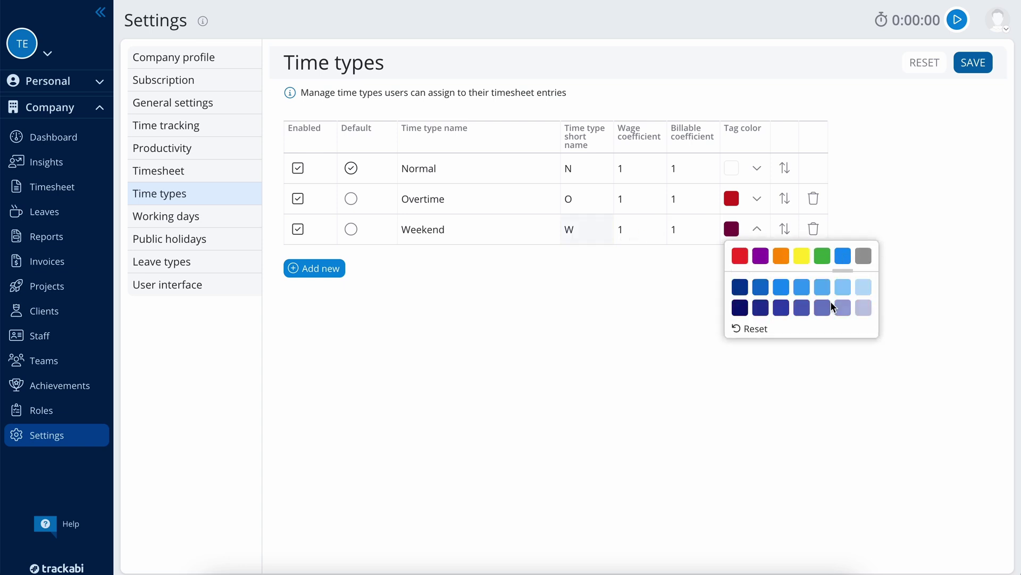
click(801, 308)
click(699, 299)
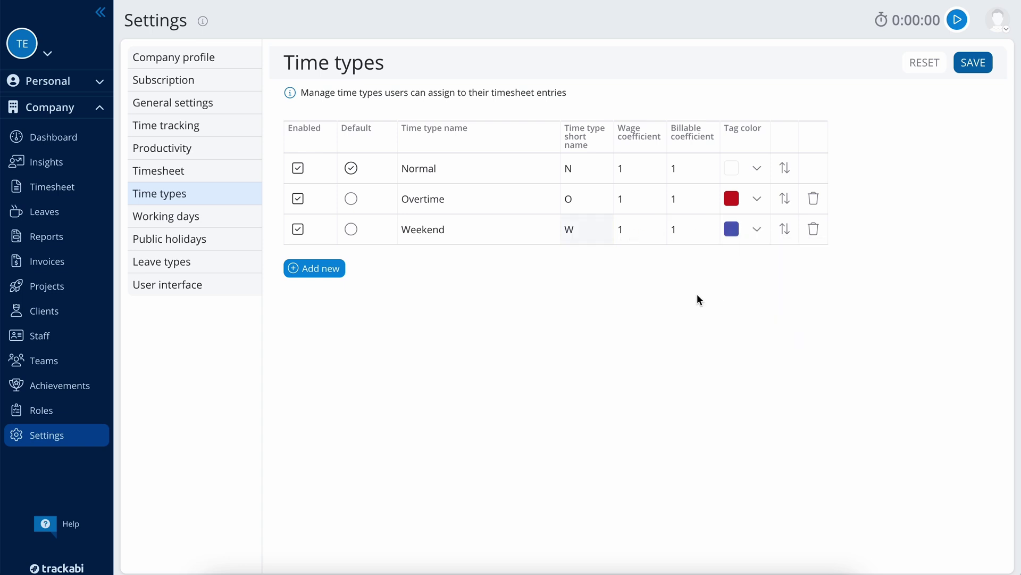
Step: Set Overtime's wage coefficient to 1.5 and save the time types
click(642, 201)
click(979, 63)
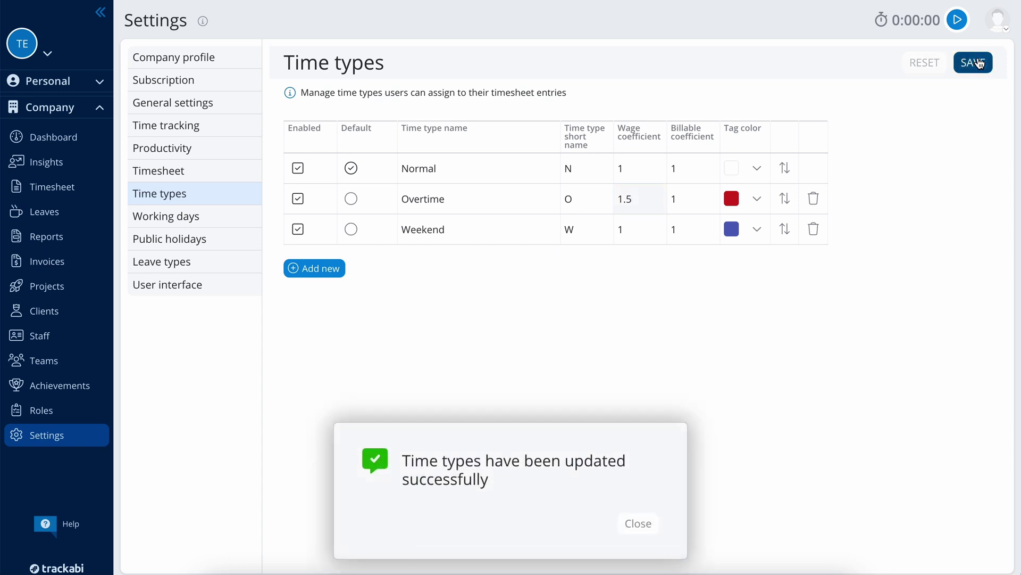
click(641, 524)
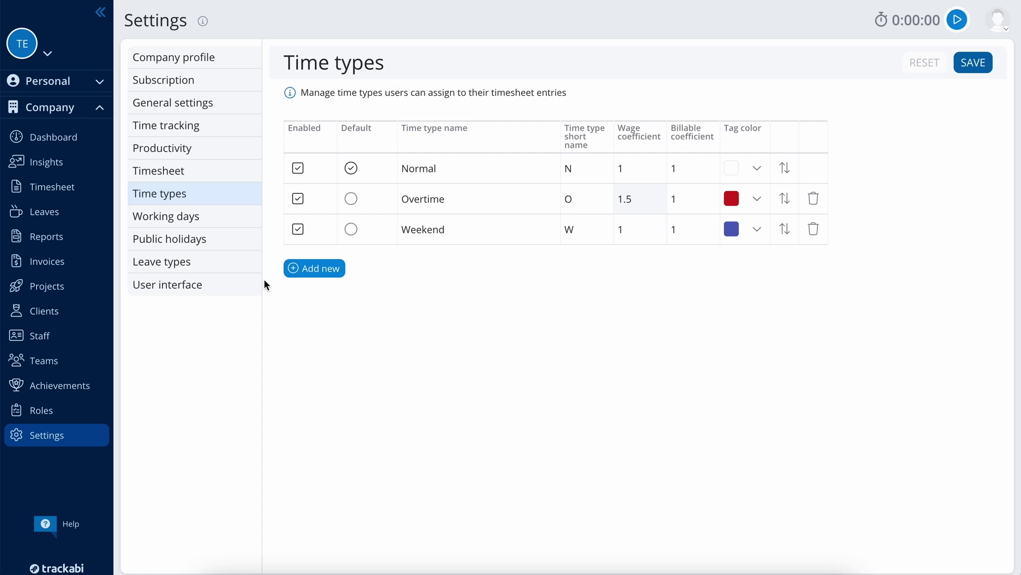
click(199, 215)
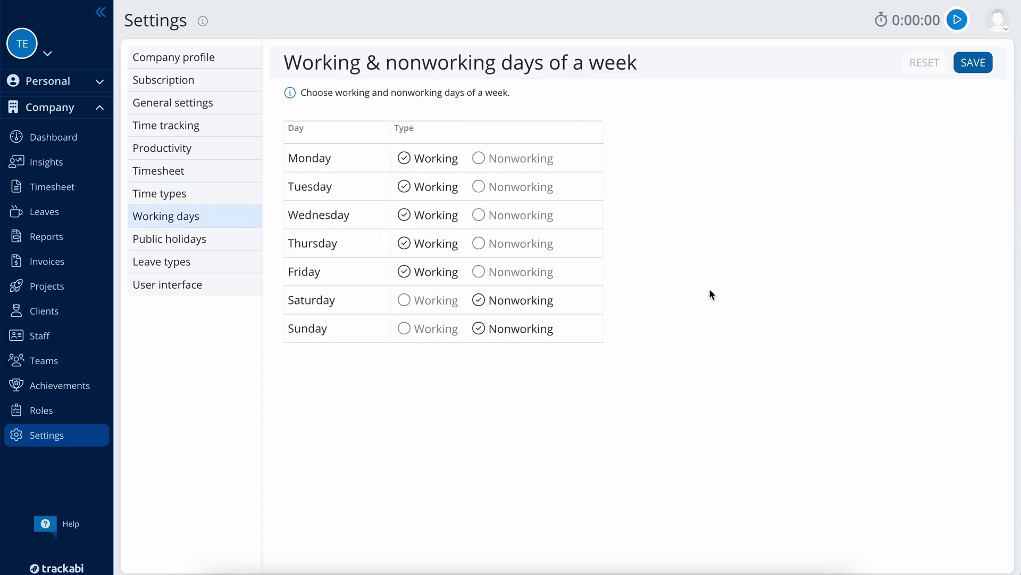
Step: Add a 2024 public holiday named Christmas dated December 24, 2024, and save it
click(239, 246)
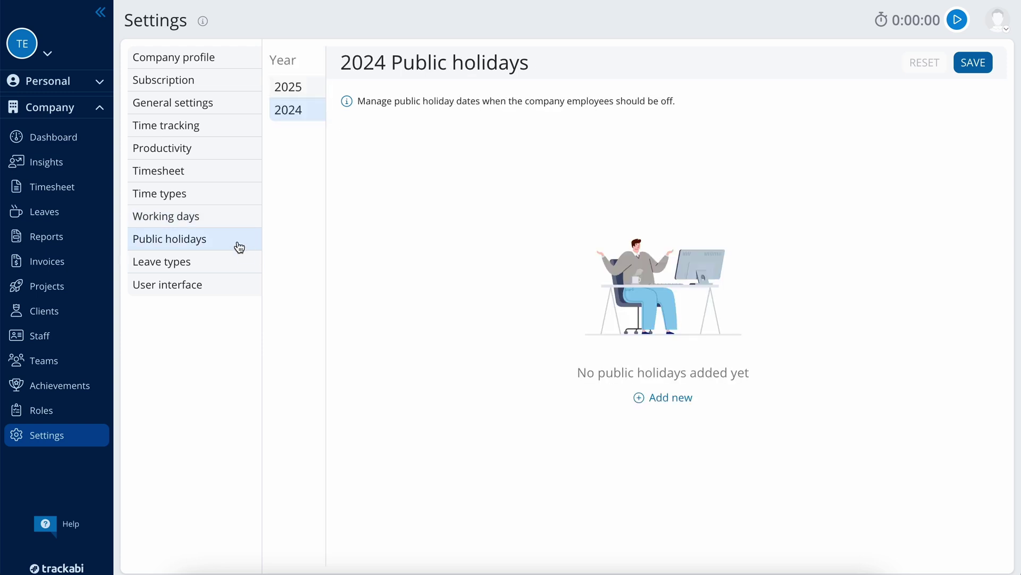
click(641, 396)
click(425, 168)
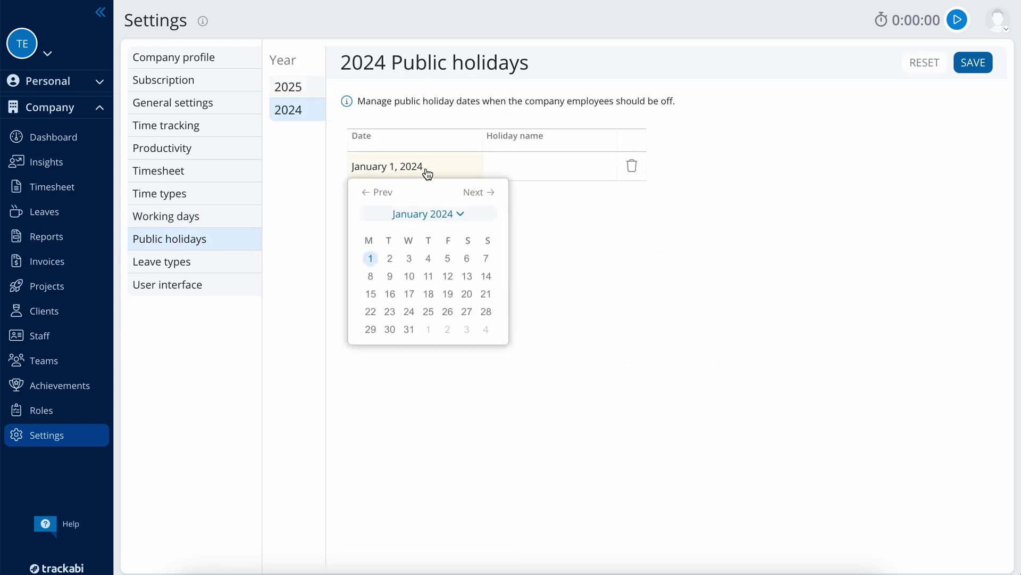
click(428, 215)
click(484, 286)
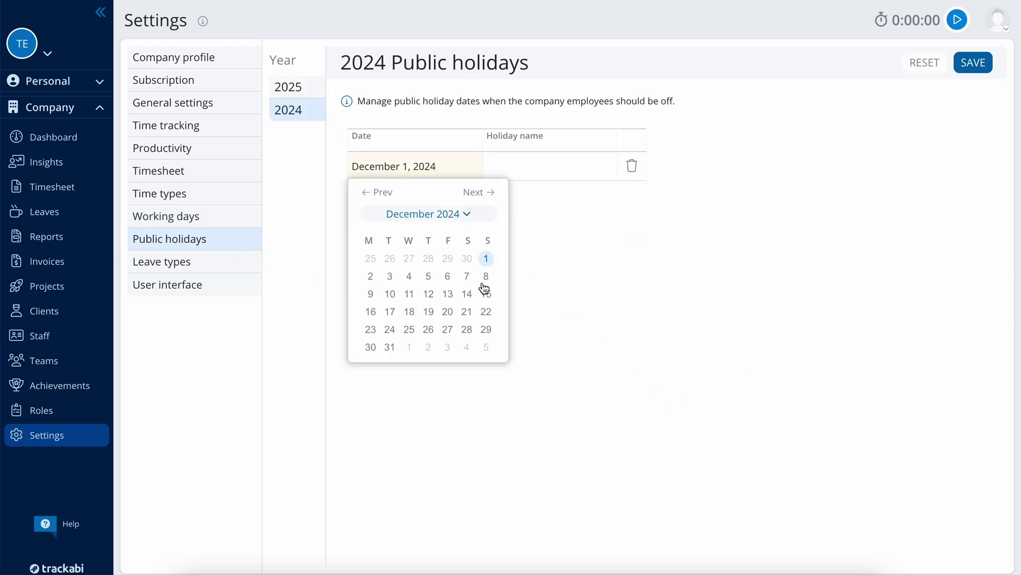
click(389, 330)
click(494, 162)
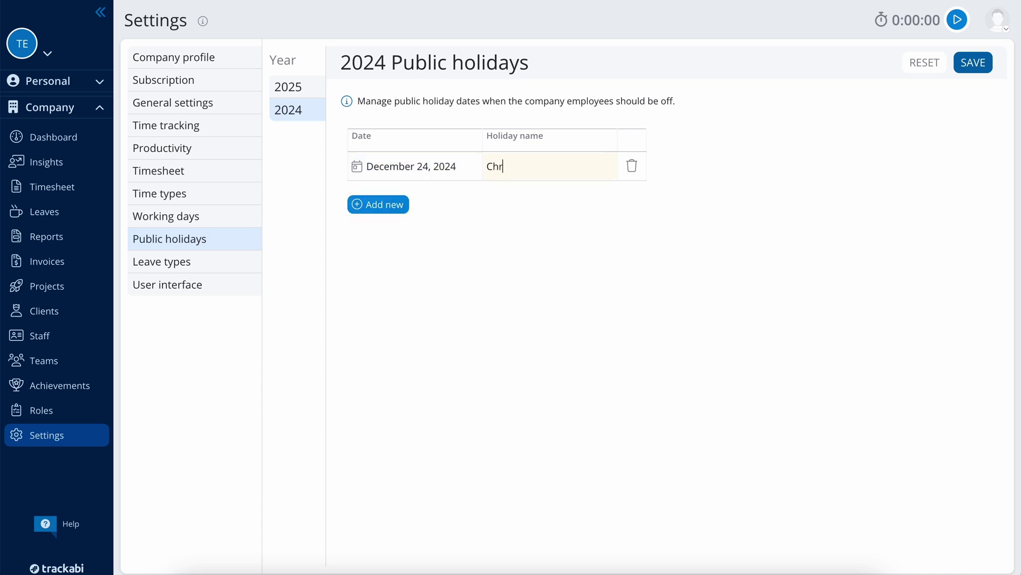
text(Christmas)
click(971, 69)
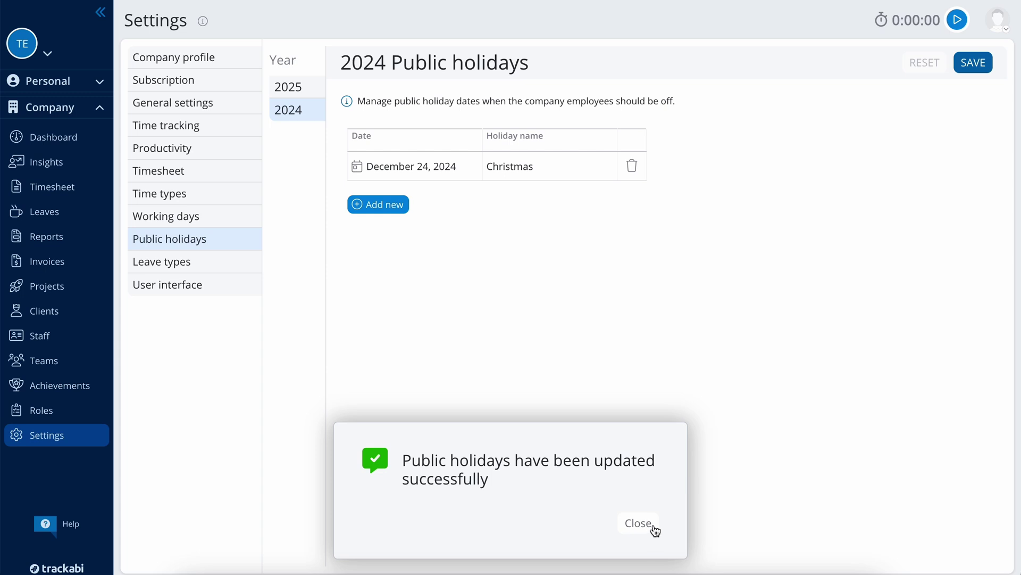
click(639, 523)
Step: Add a new leave type named Maternity and save it
click(206, 264)
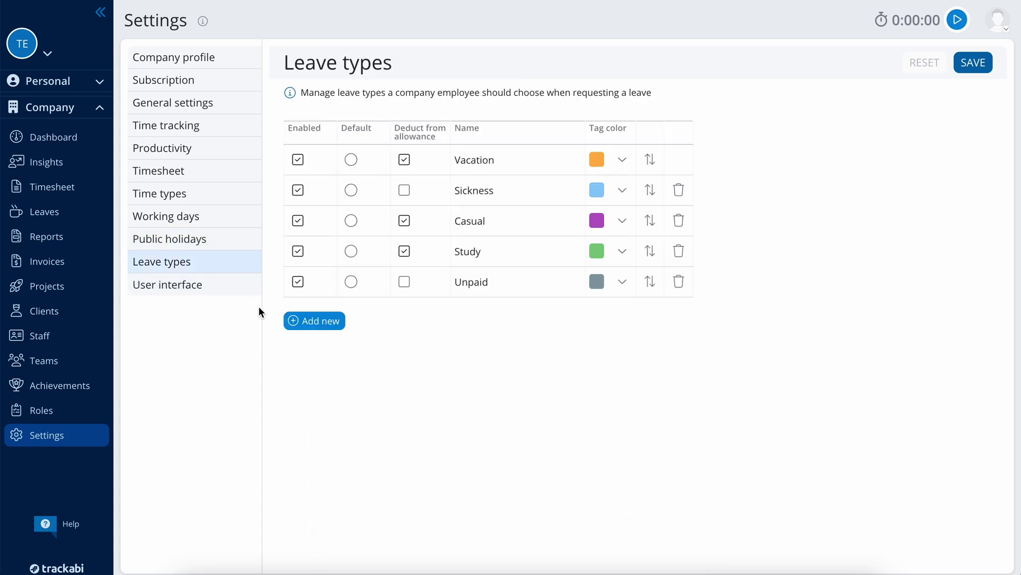
click(318, 319)
click(494, 312)
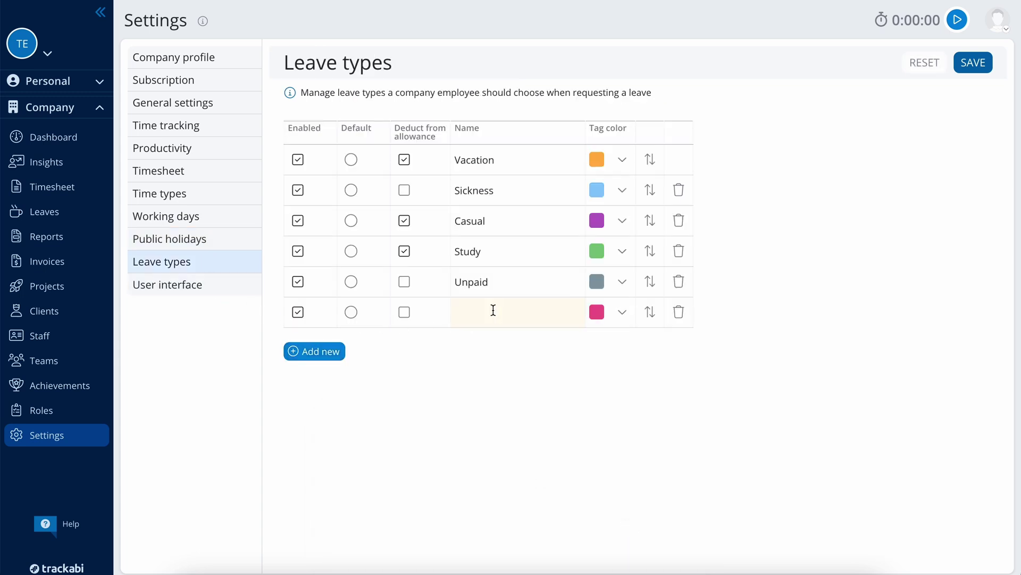
text(Maternity)
click(983, 64)
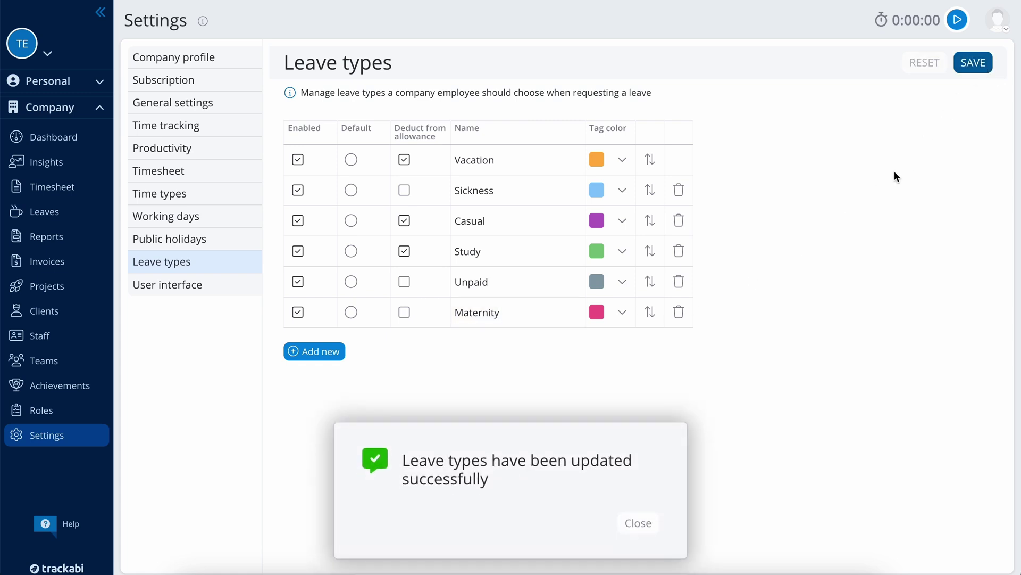
click(639, 523)
Step: Save Light Gray as the company theme, then view the personal dark mode settings, set to Auto
click(231, 294)
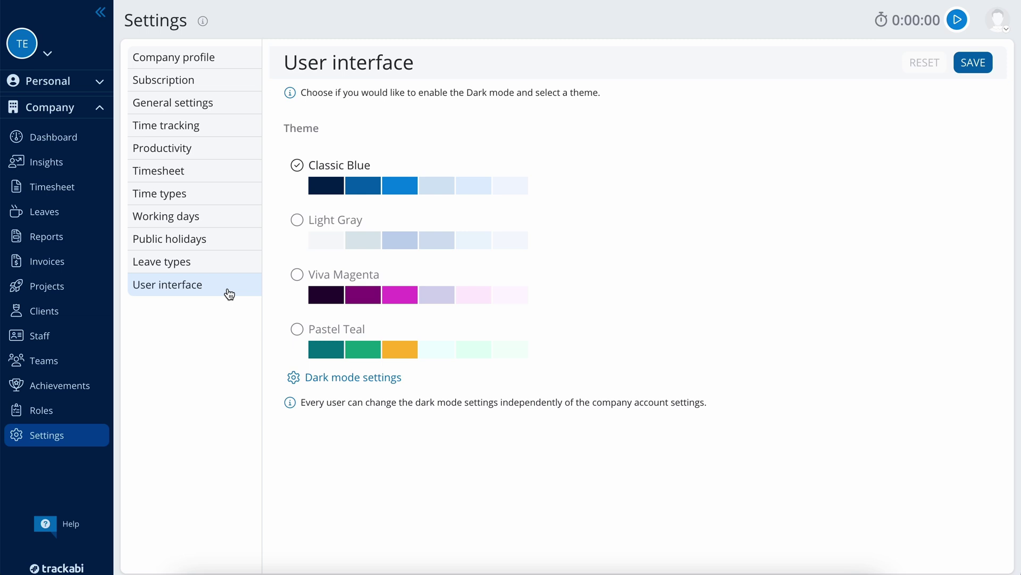
click(322, 224)
click(984, 65)
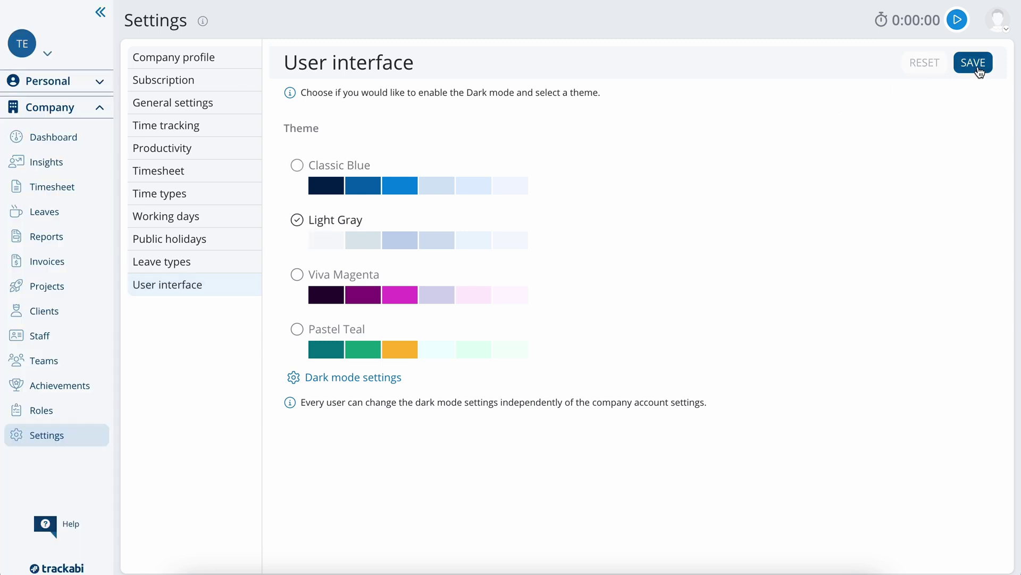
click(638, 523)
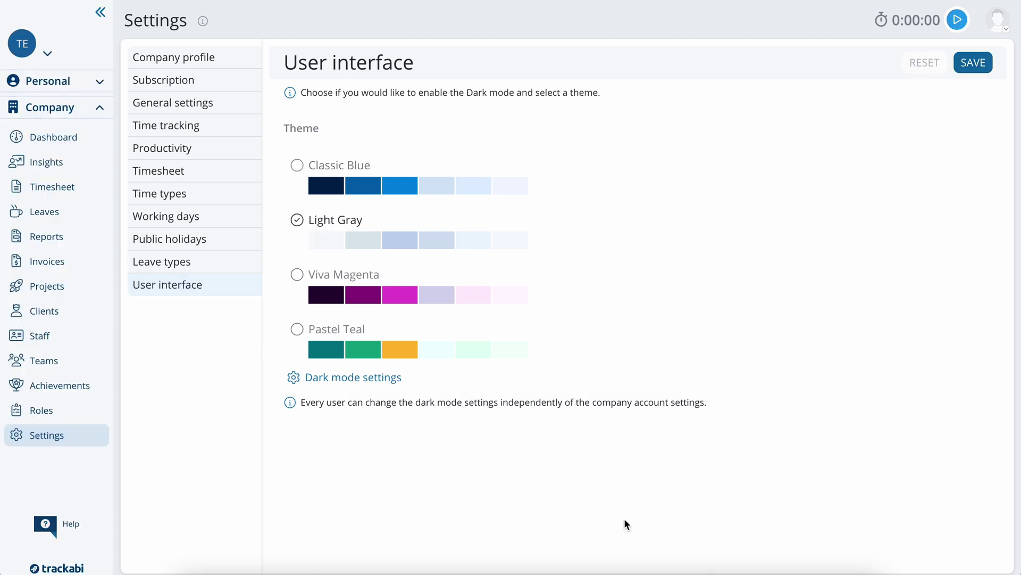
click(380, 378)
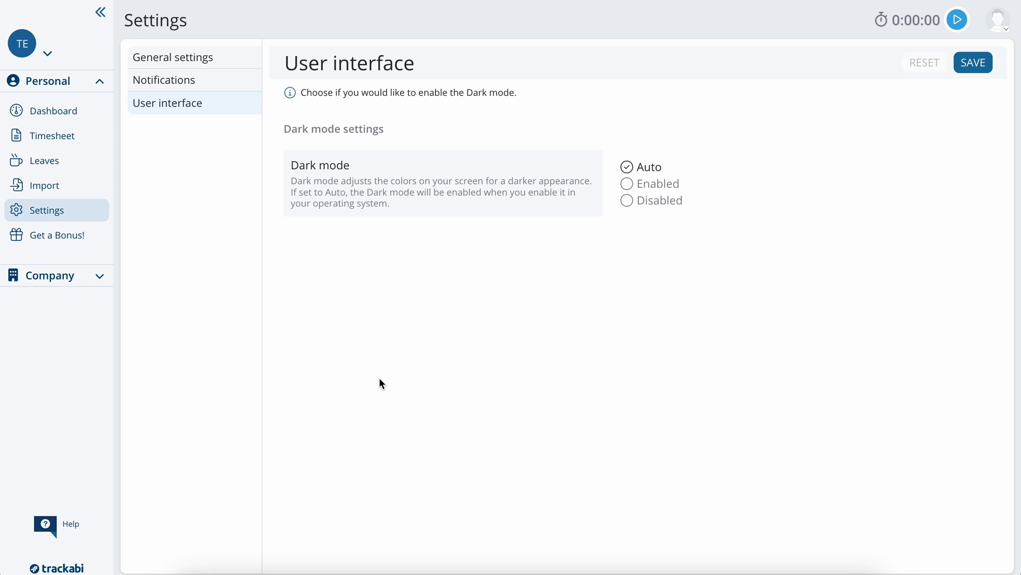
click(74, 275)
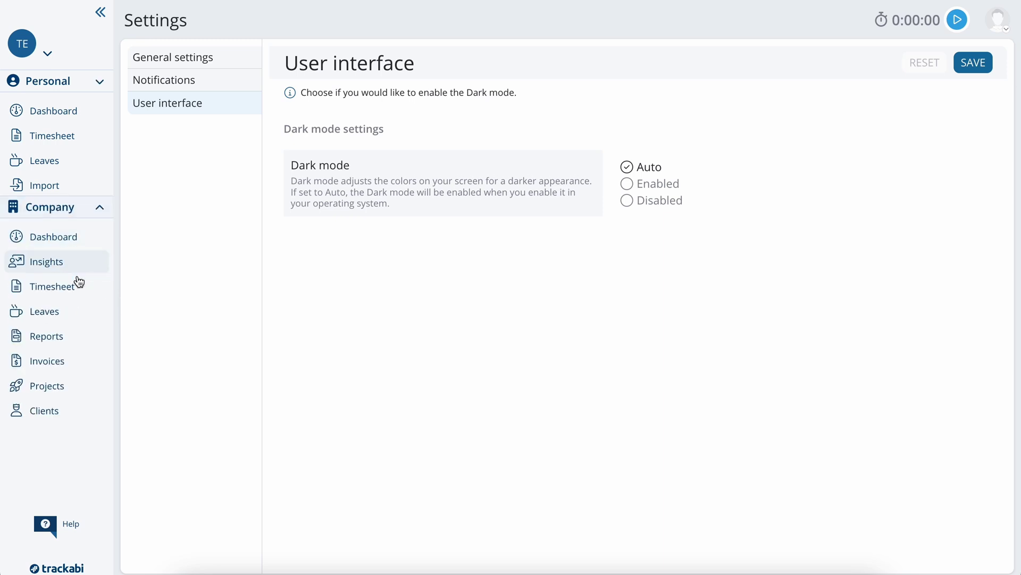
Step: Review the Employee role's settings and permitted actions, such as mobile and web timers
click(63, 412)
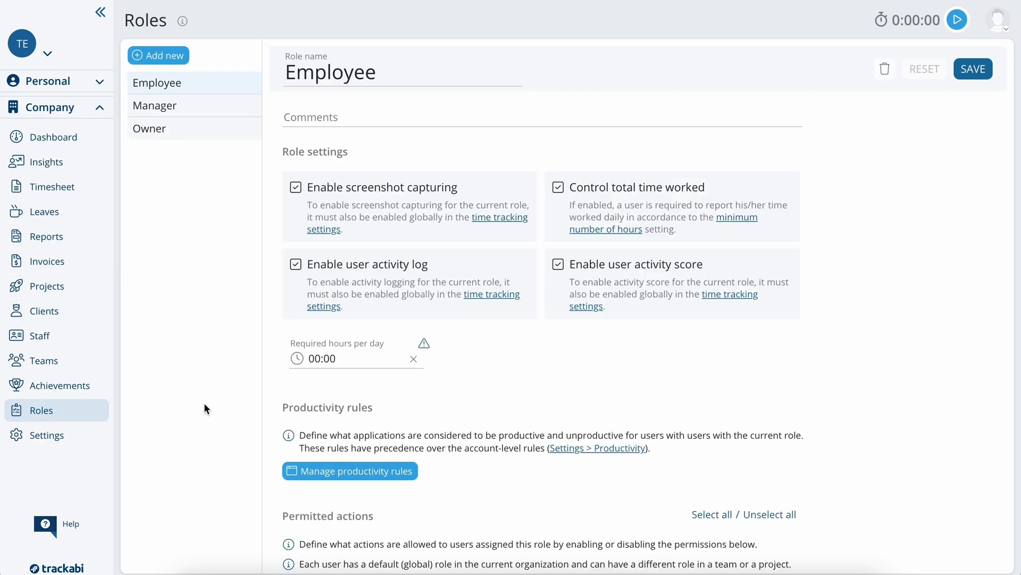
scroll(812, 363, down, 5)
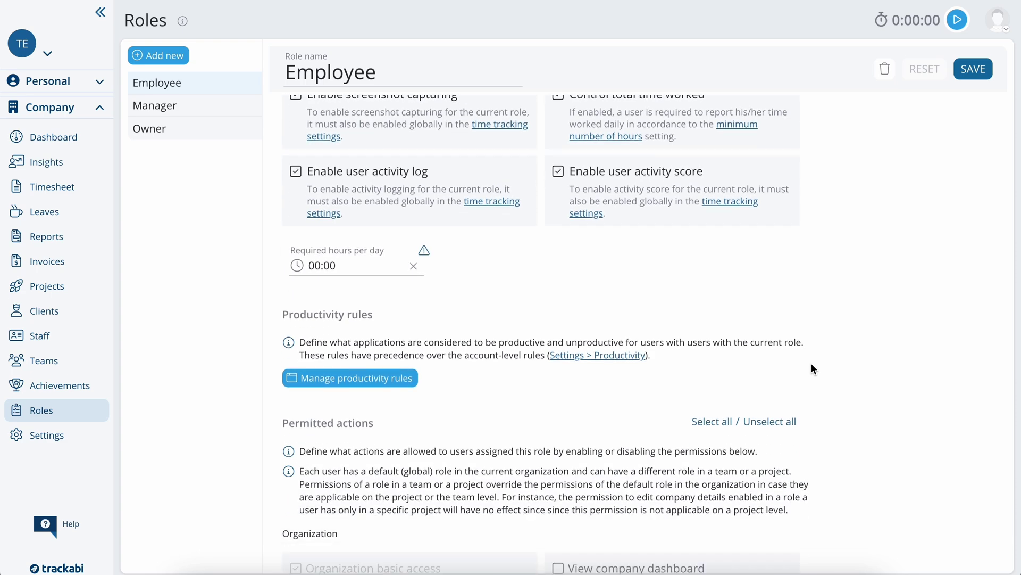
scroll(812, 366, down, 12)
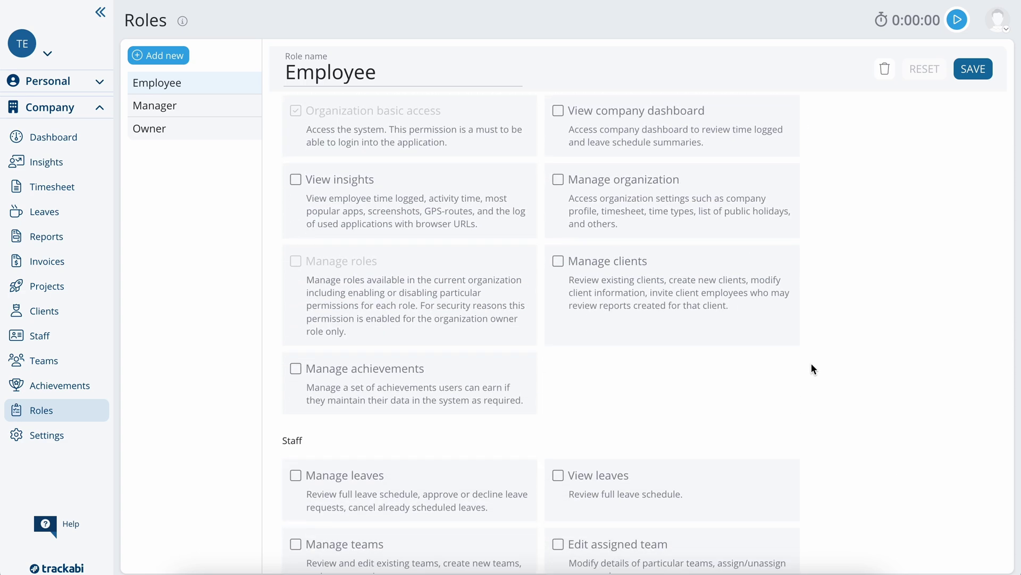
scroll(811, 367, down, 18)
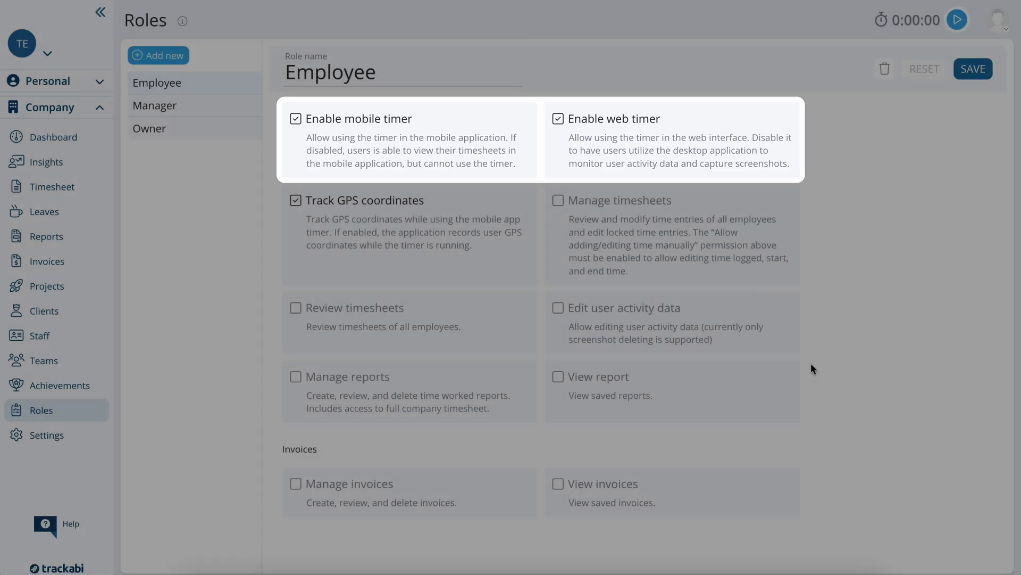
scroll(811, 367, up, 20)
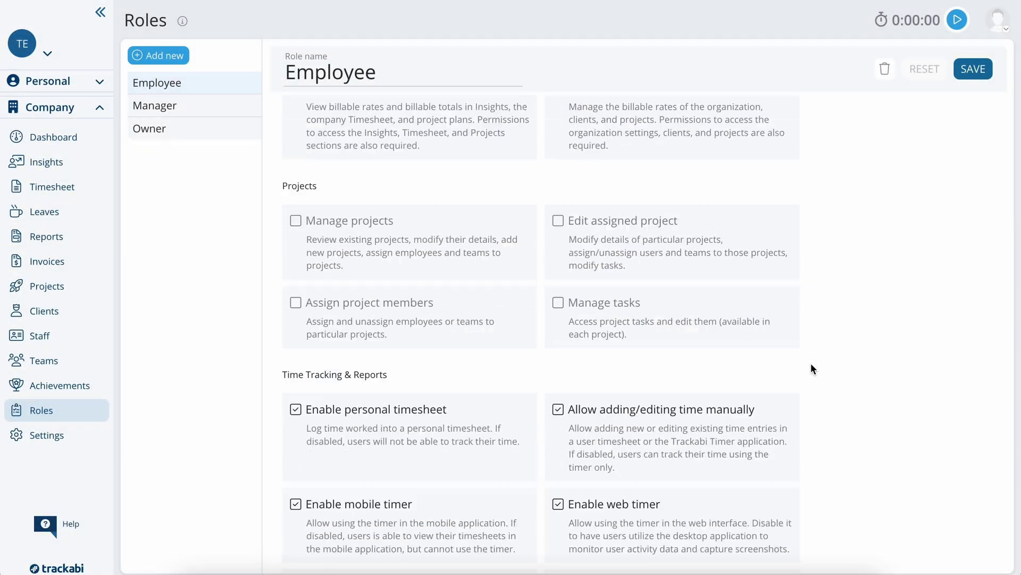